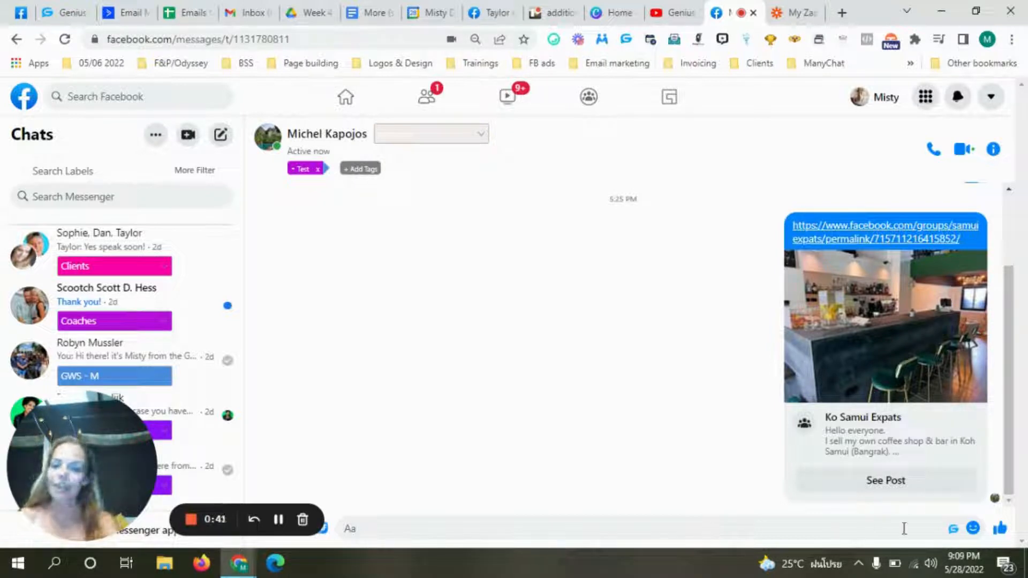
- Open the contact's Additional Details form in the Genius CRM panel, leaving the webhook unselected
left_click(953, 529)
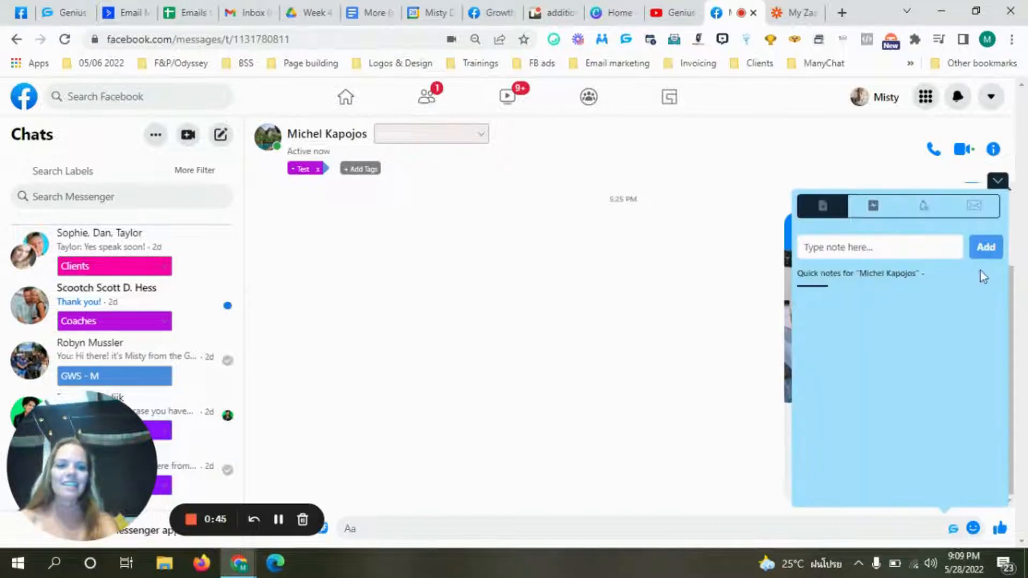
left_click(979, 215)
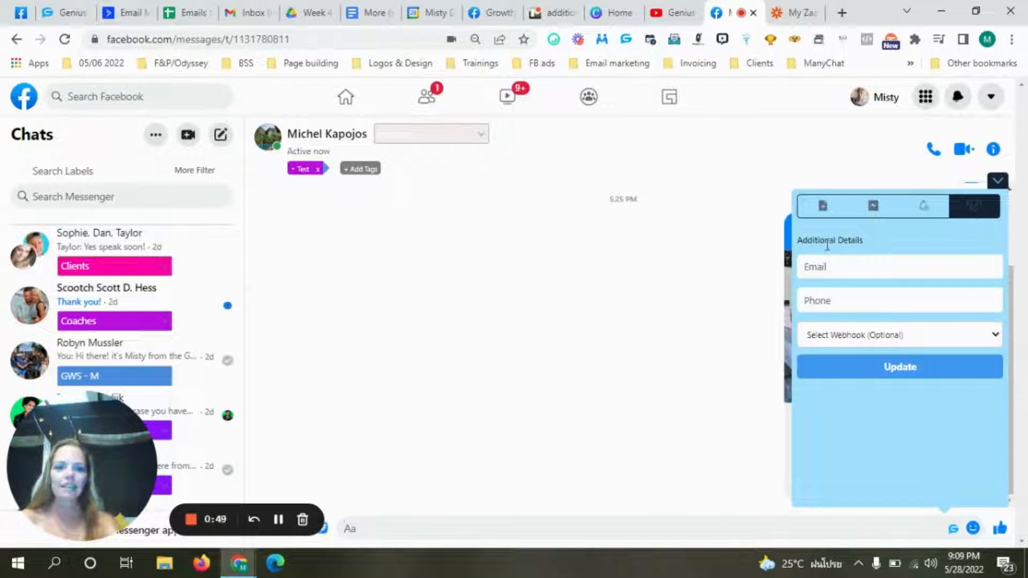
left_click(849, 273)
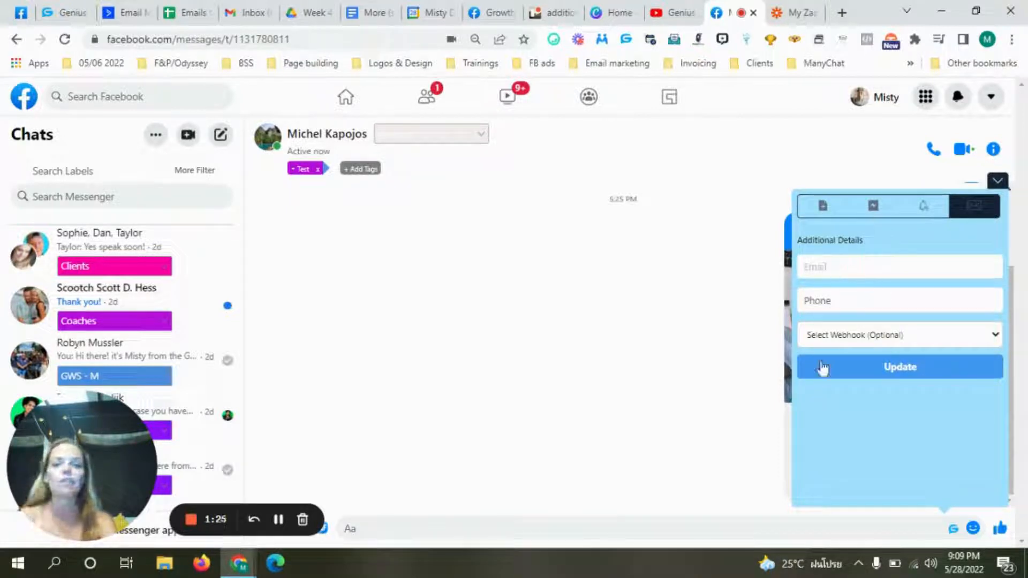
left_click(843, 342)
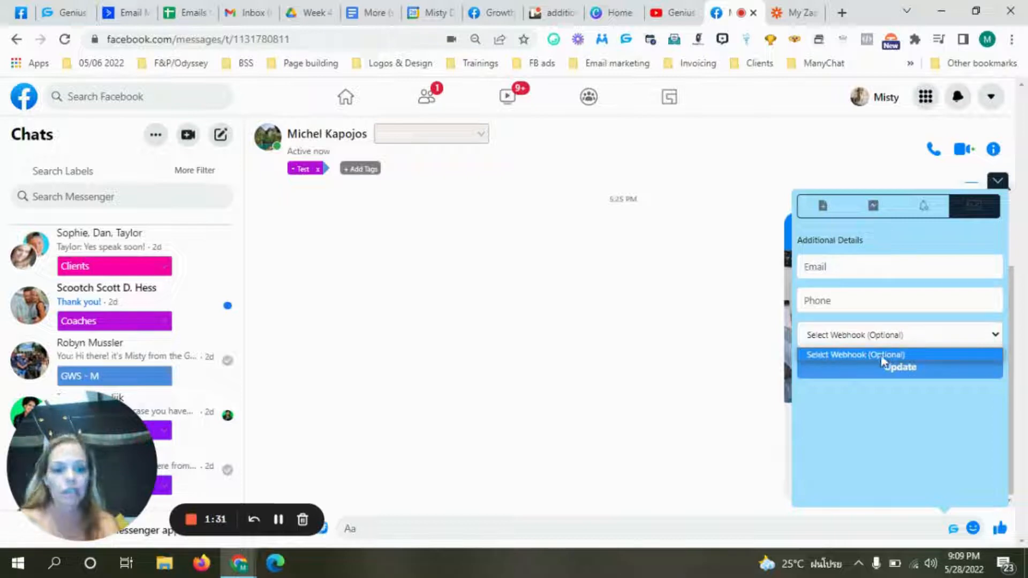
left_click(860, 397)
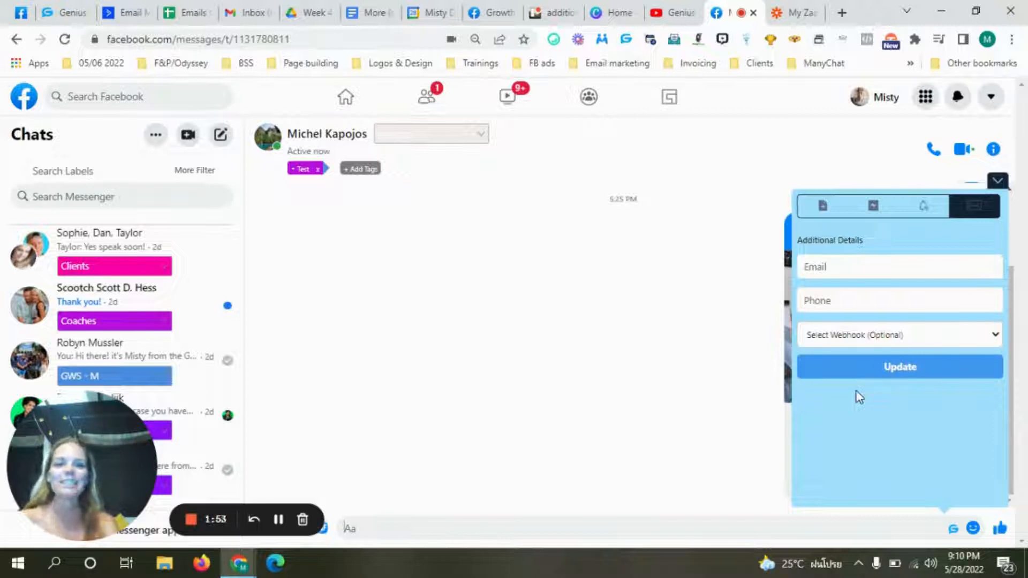
- Create a new zap triggered by Webhooks by Zapier with the Catch Hook event
left_click(795, 13)
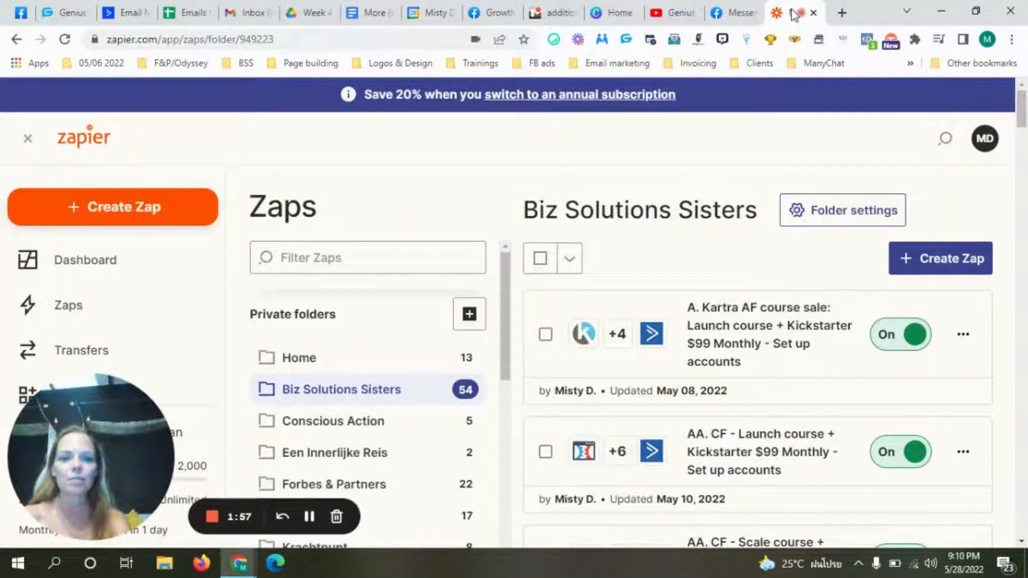
left_click(948, 262)
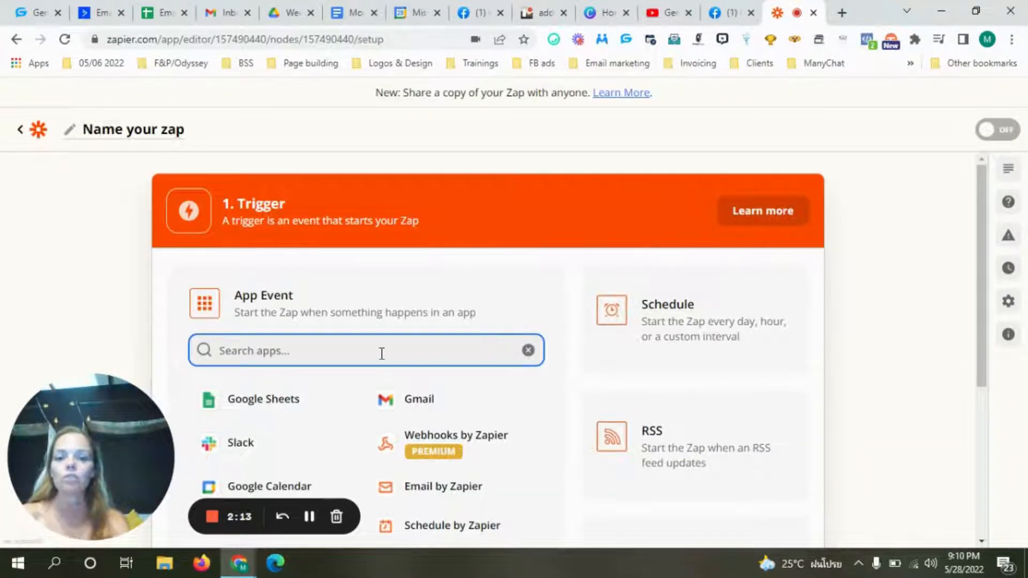
type("we")
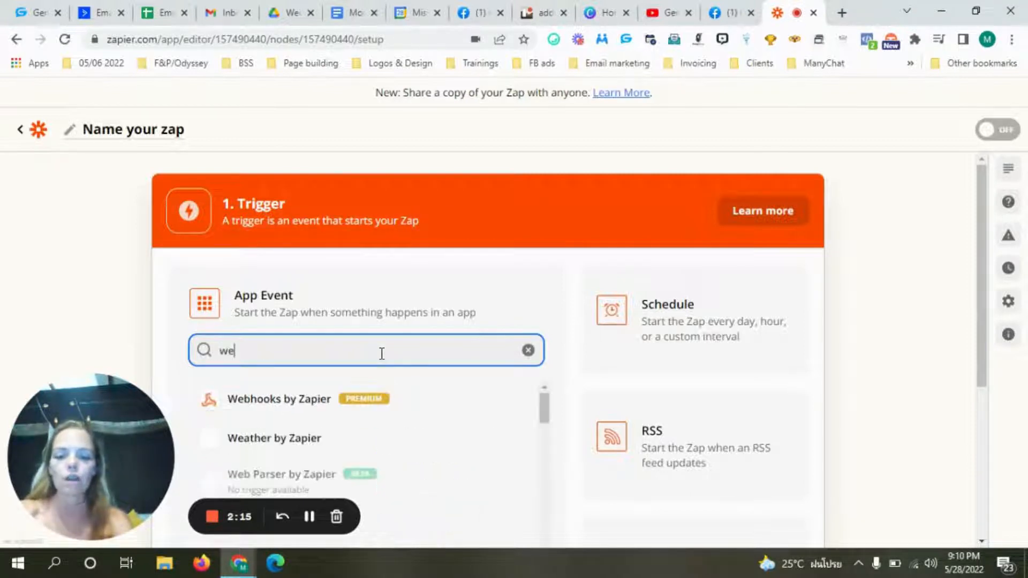
type("b")
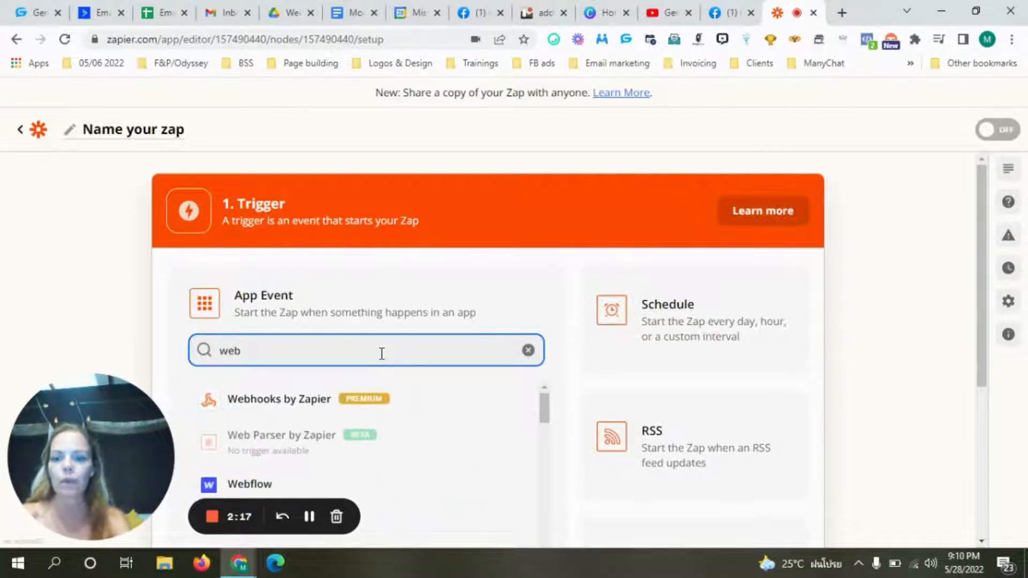
left_click(277, 406)
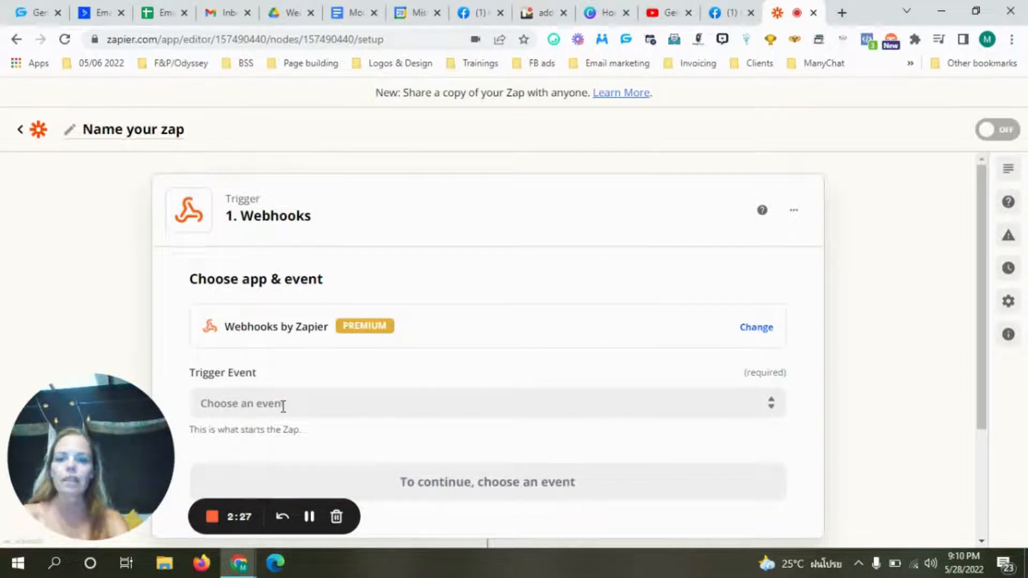
left_click(283, 405)
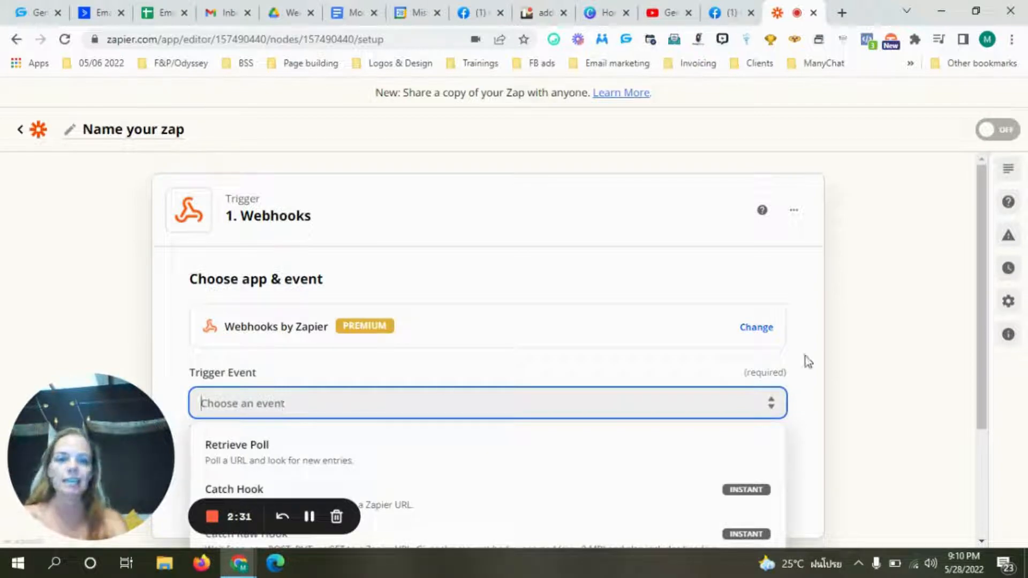
left_click_drag(977, 310, 993, 377)
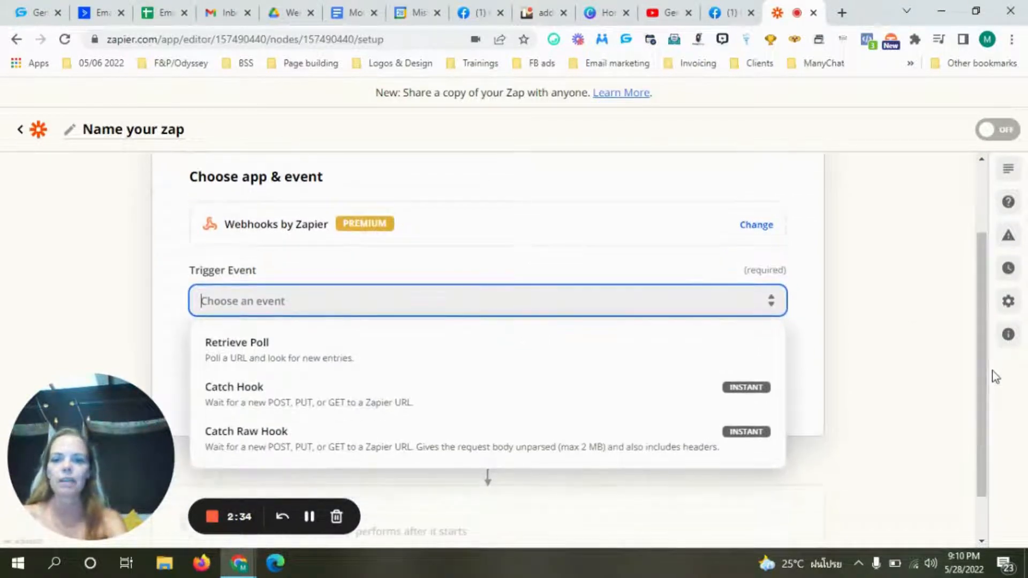
left_click(232, 402)
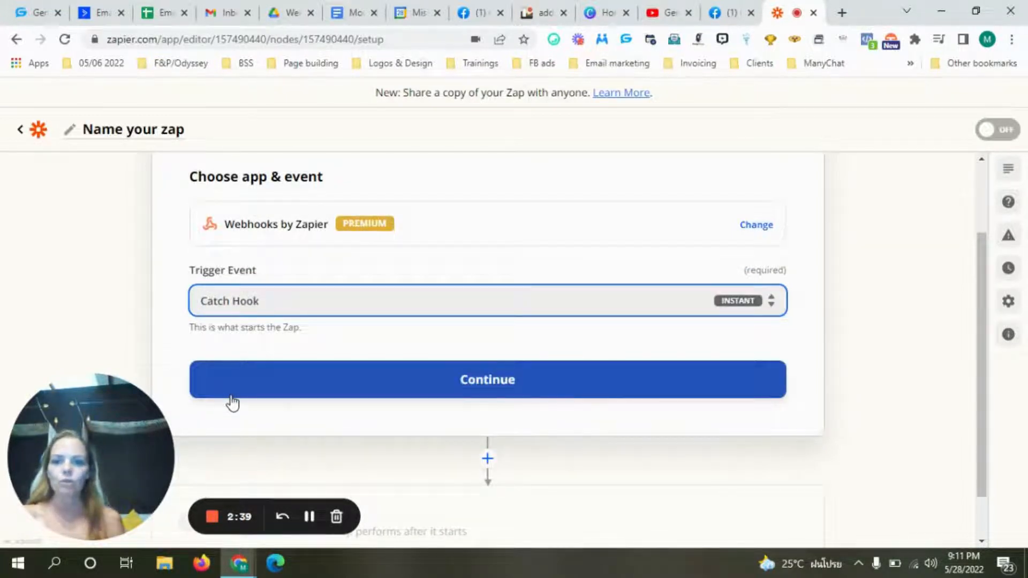
- Continue to the trigger setup and copy the custom webhook URL
left_click(467, 386)
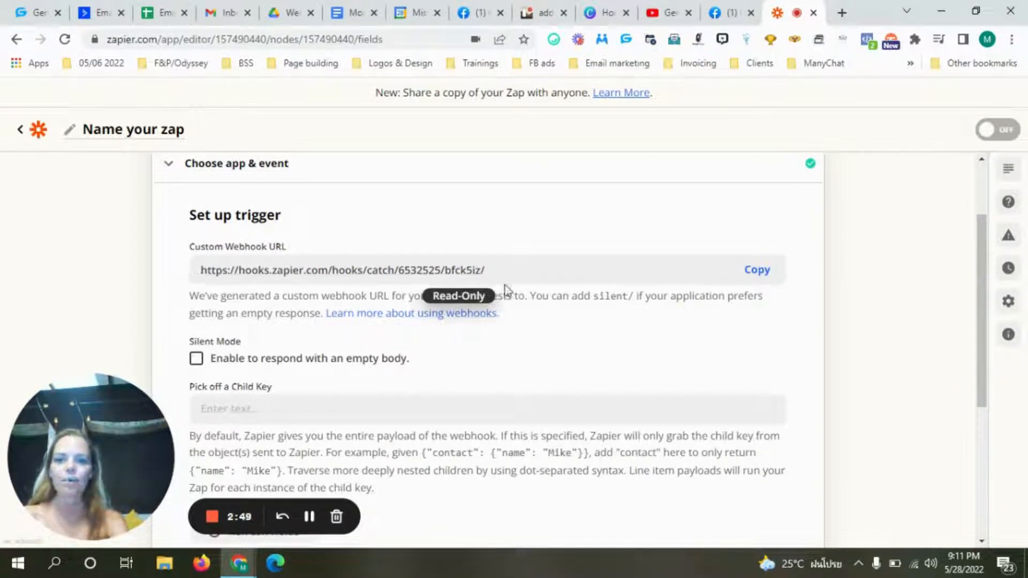
left_click(750, 281)
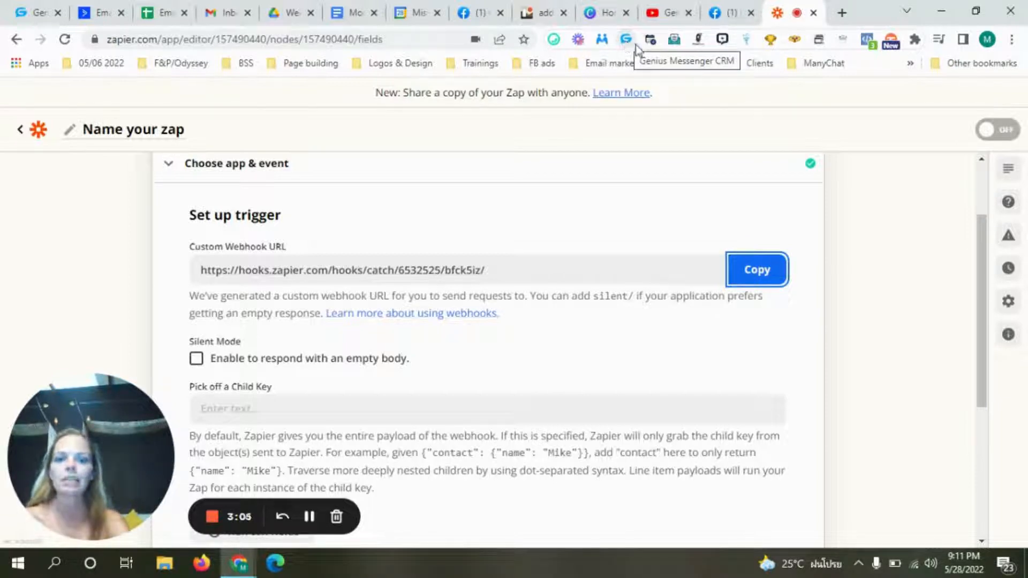
- Add a Genius CRM webhook titled 'Contact details' using the pasted Zapier URL
left_click(627, 40)
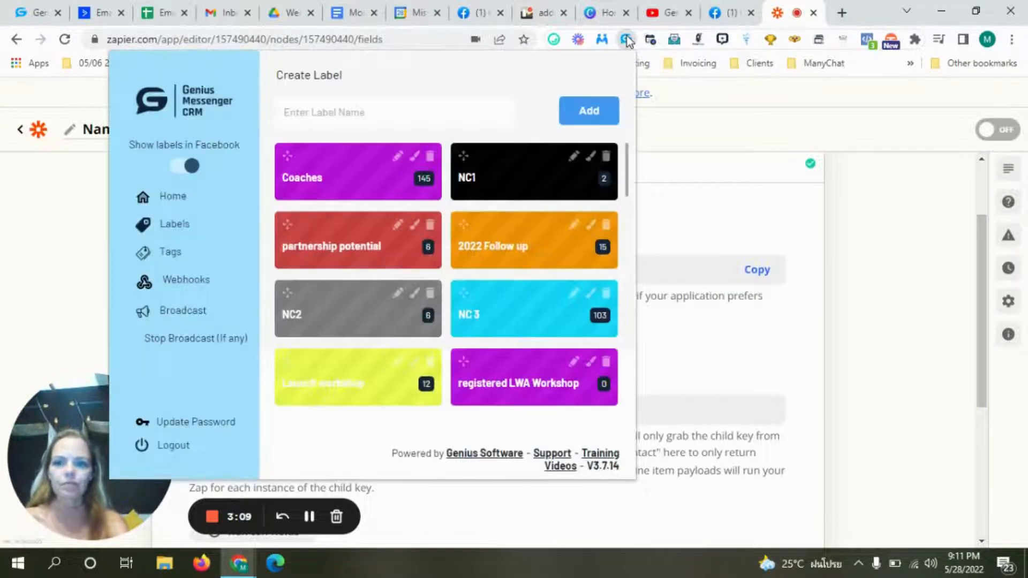
left_click(187, 287)
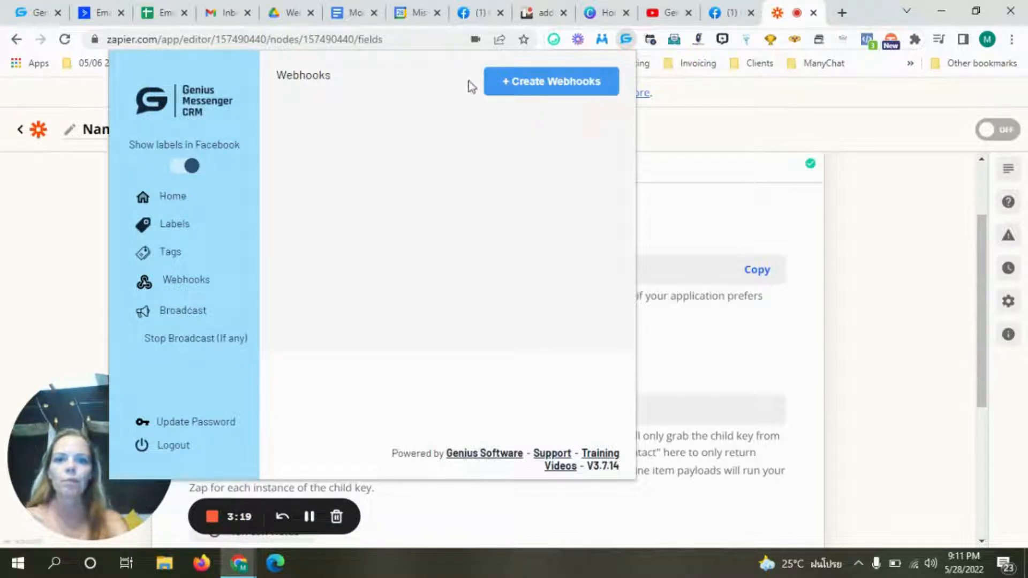
left_click(568, 89)
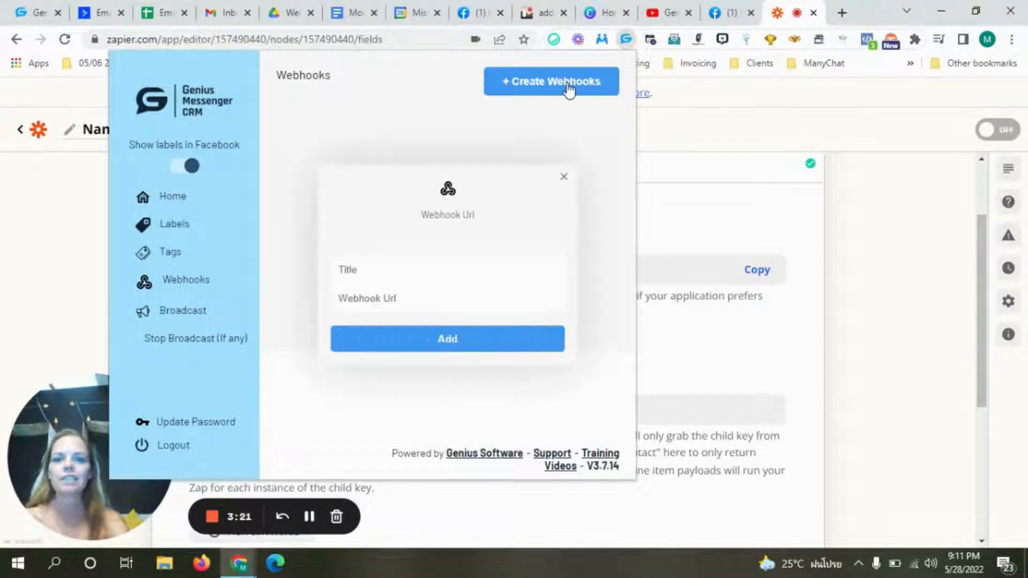
left_click(395, 272)
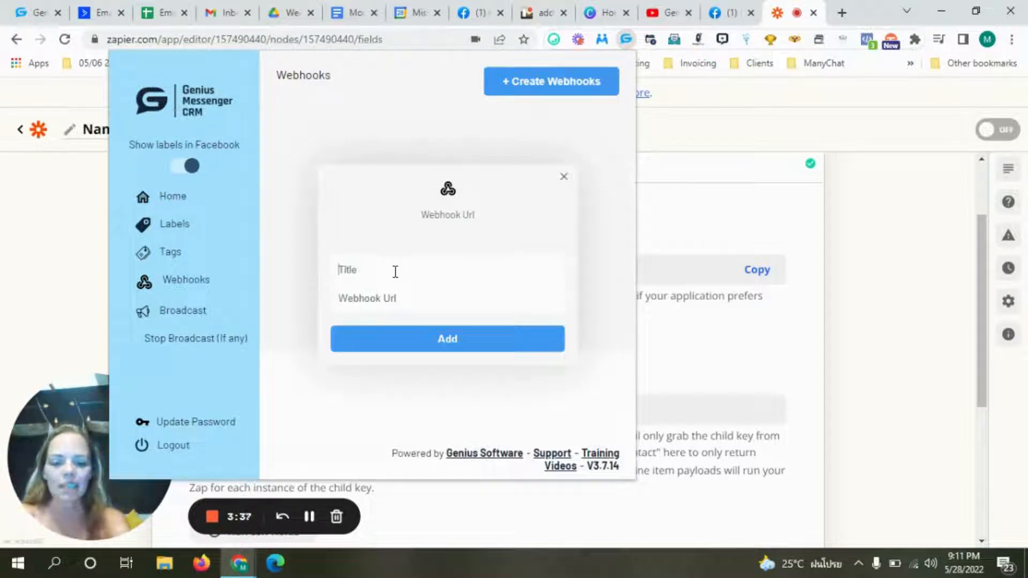
type("Co")
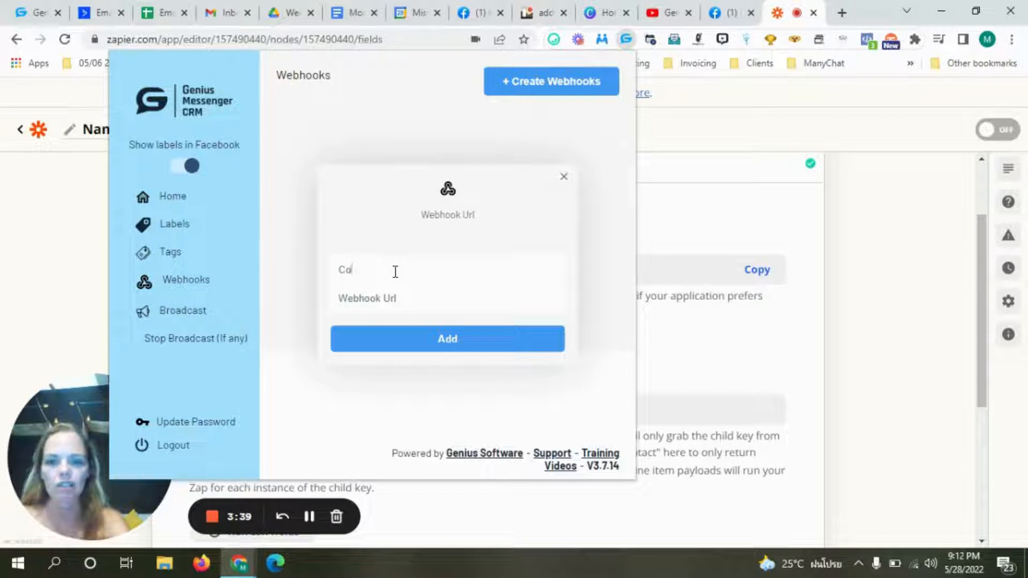
type("ntact detail")
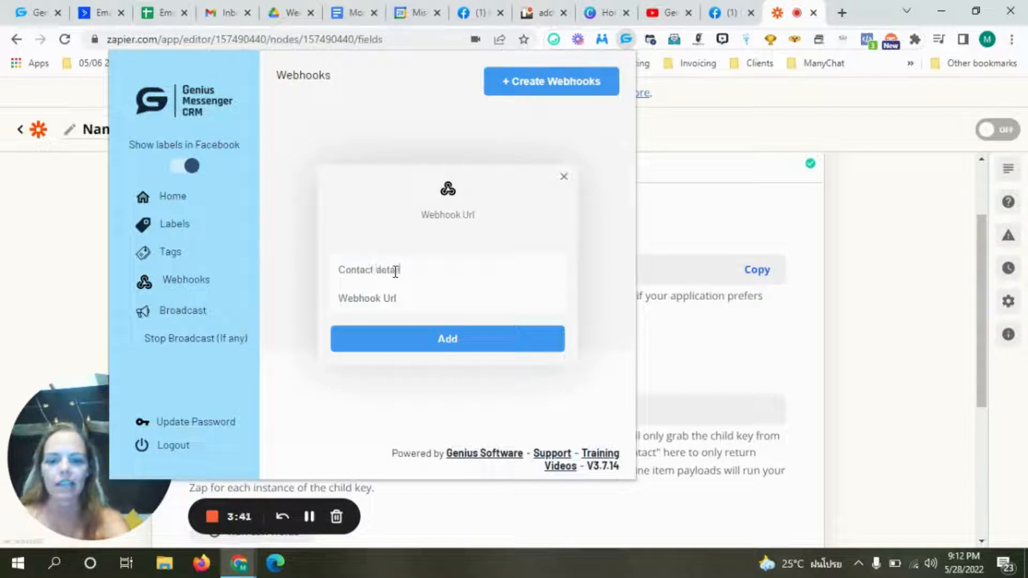
type("s")
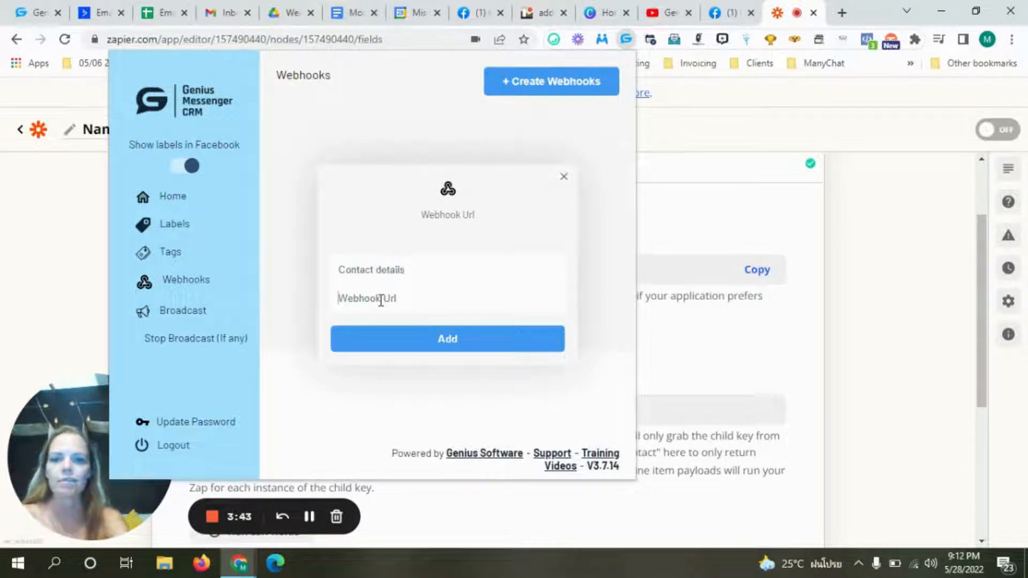
left_click(381, 299)
key("ctrl+v")
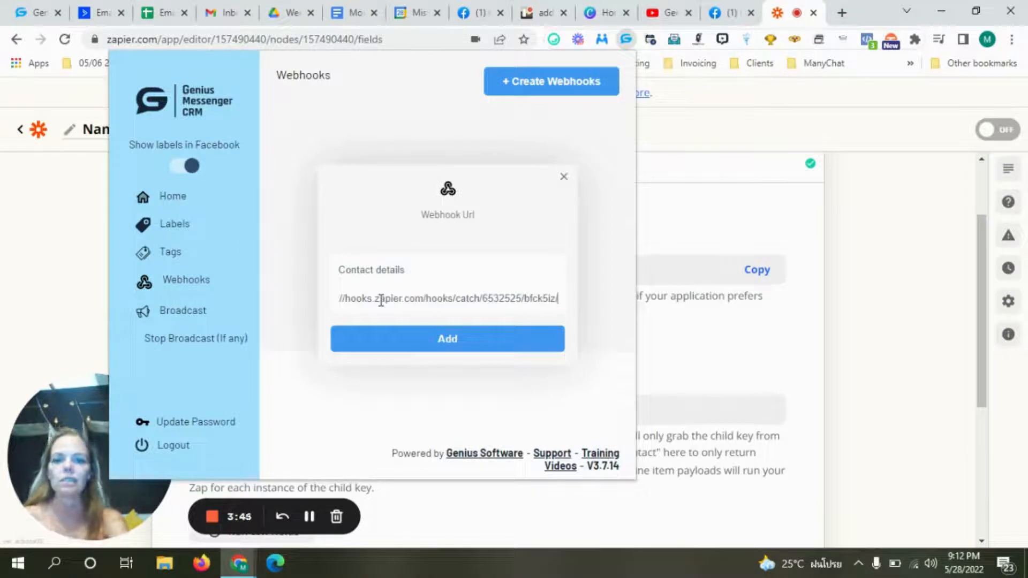
left_click(448, 338)
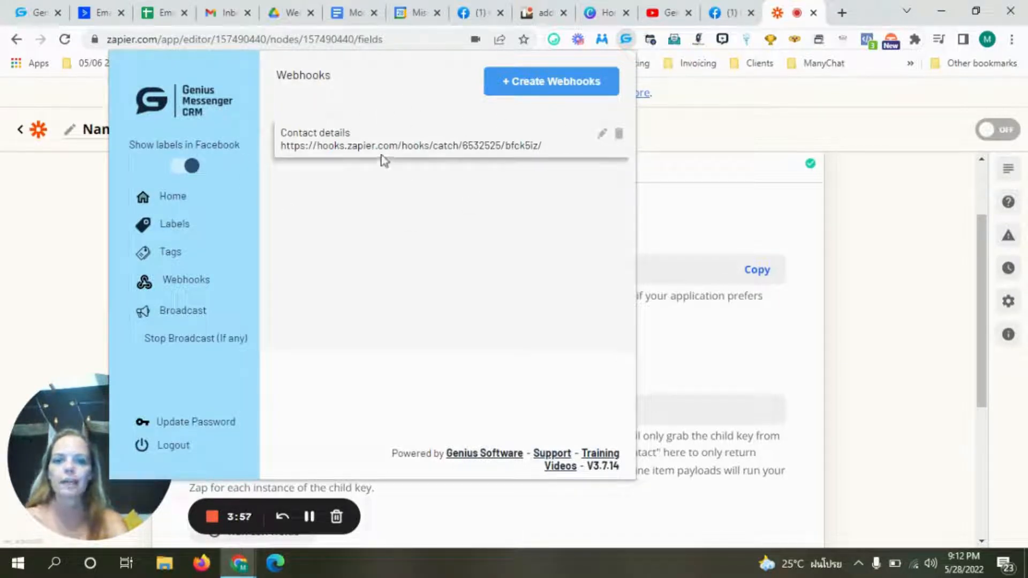
left_click(888, 254)
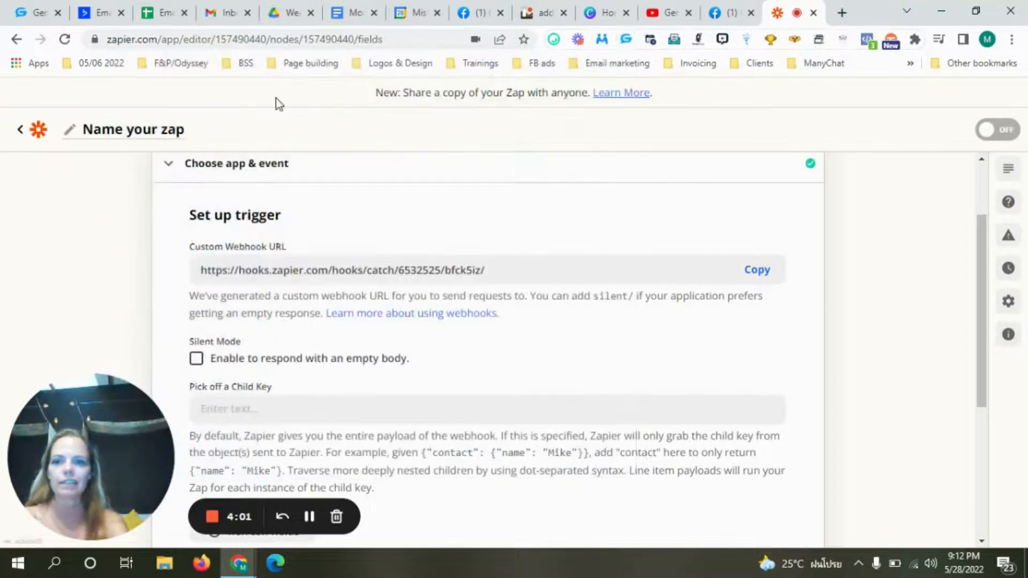
- Rename the zap to 'Contact details', keeping the webhook's silent mode off
left_click(141, 132)
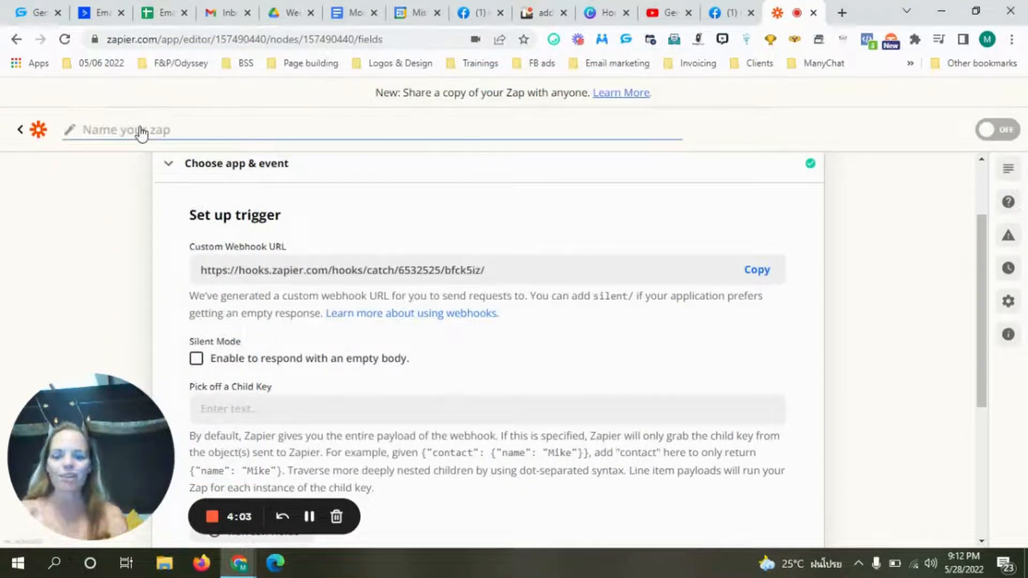
type("Contact details")
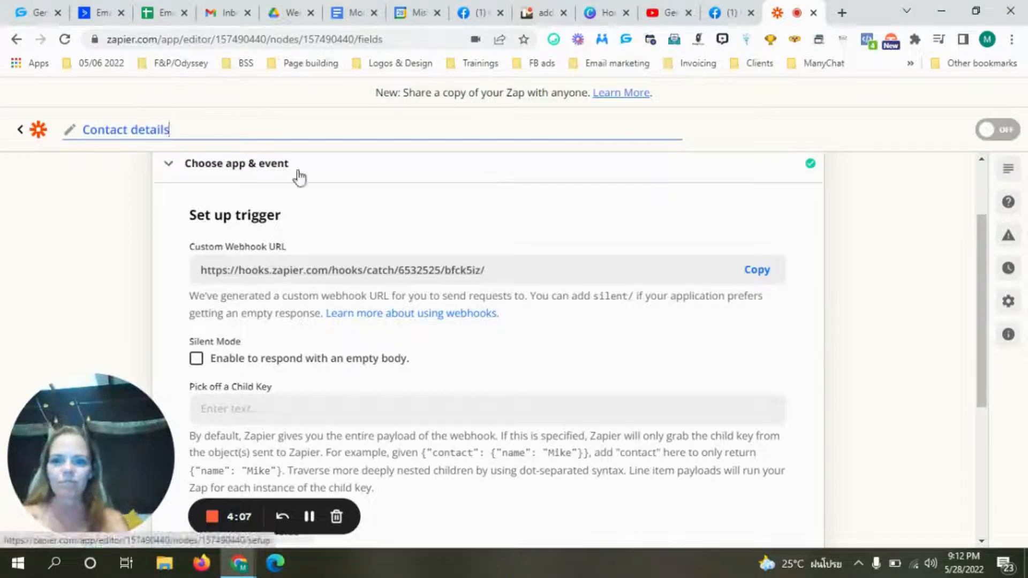
left_click(628, 355)
left_click_drag(978, 288, 990, 342)
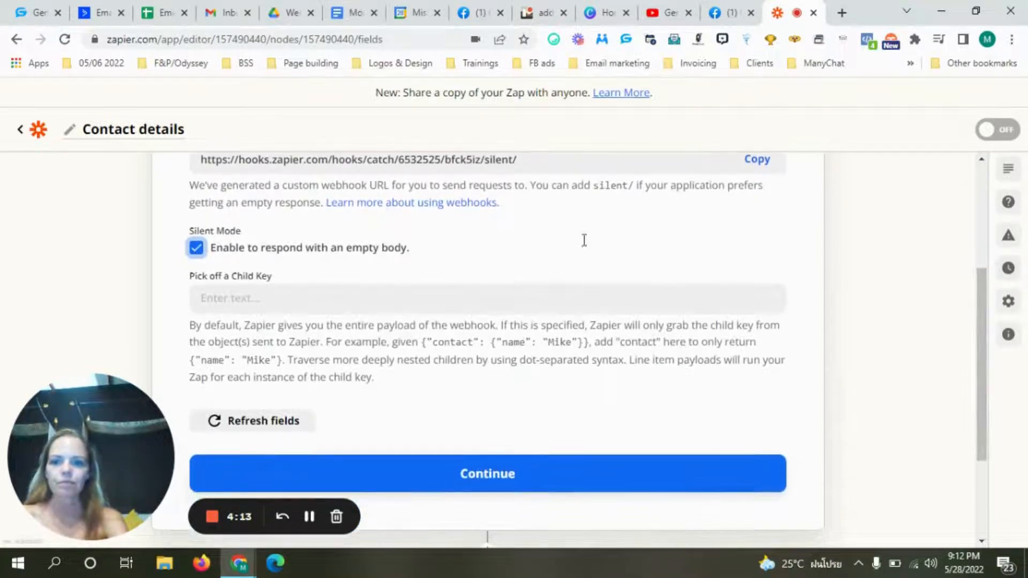
left_click(197, 248)
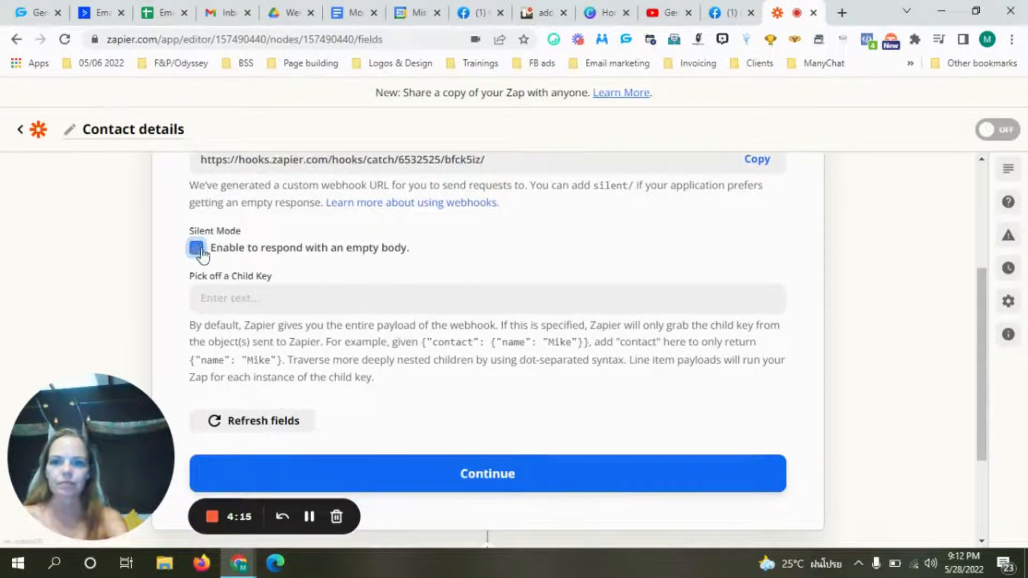
left_click_drag(975, 327, 987, 353)
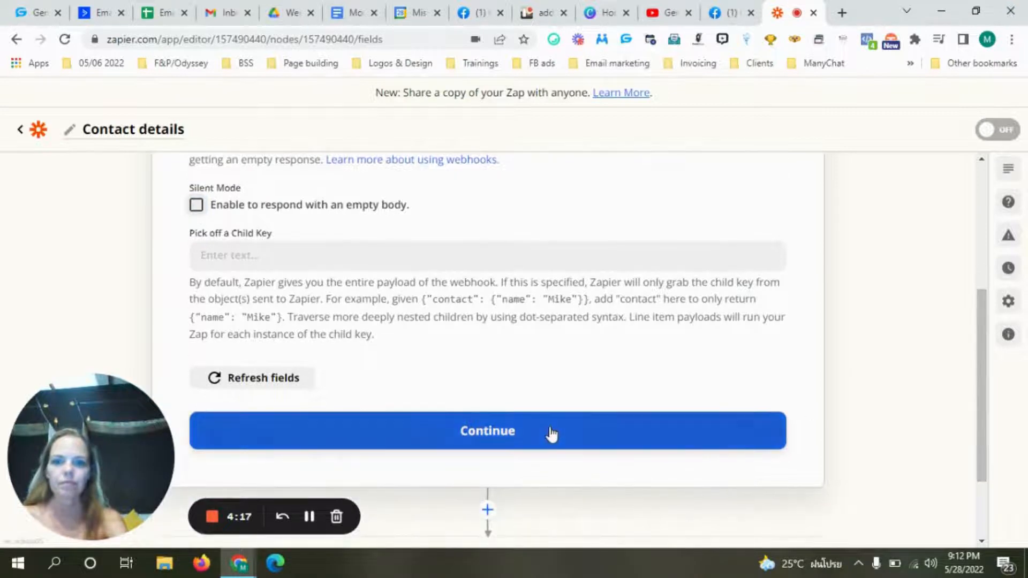
- Finish the trigger setup to reach Test trigger, then return to Facebook Messenger
left_click(513, 442)
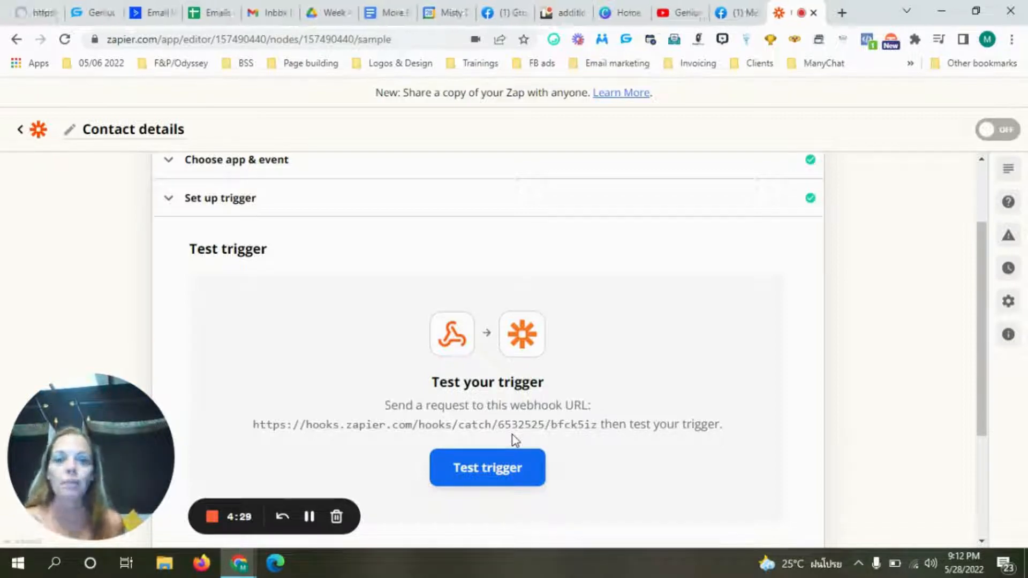
left_click_drag(987, 340, 987, 362)
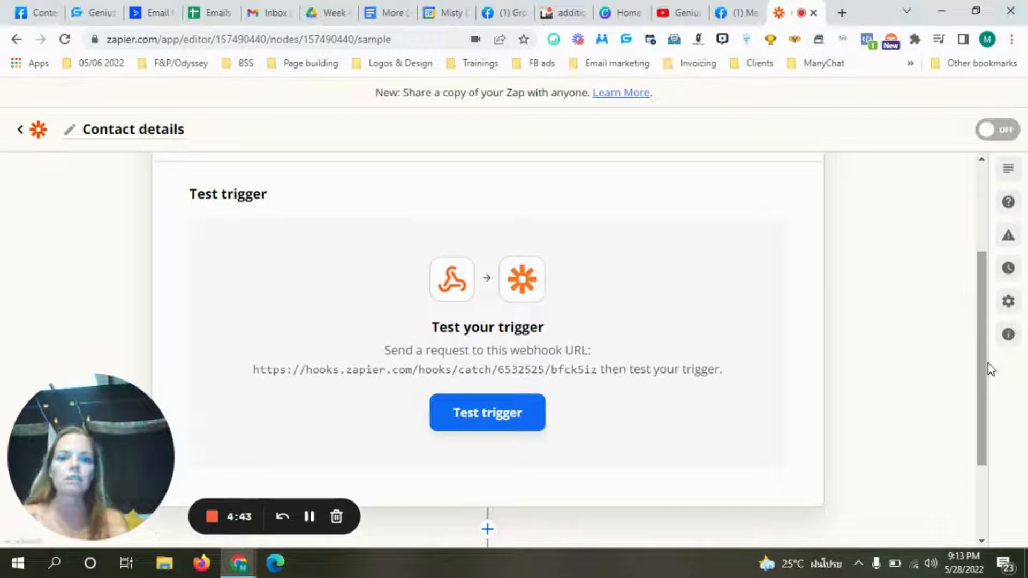
left_click(738, 14)
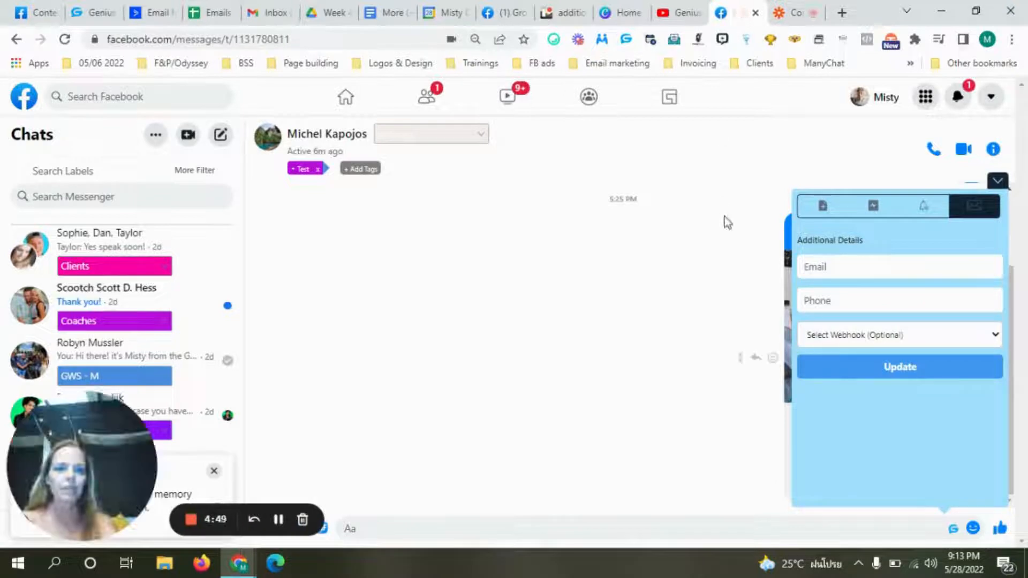
- Enter the contact's e-mail address and phone number in Additional Details
left_click(851, 267)
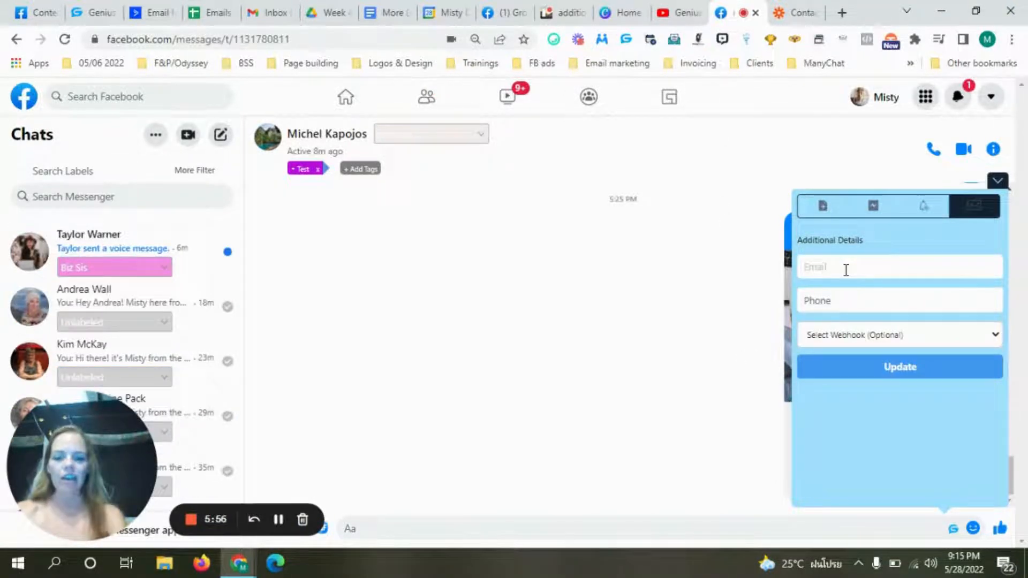
type("m")
key("BackSpace")
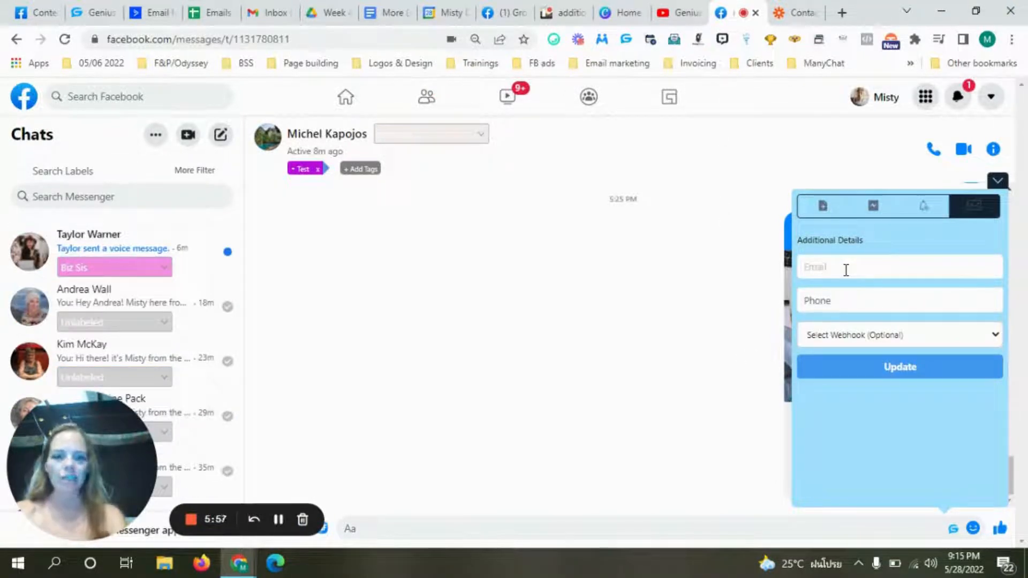
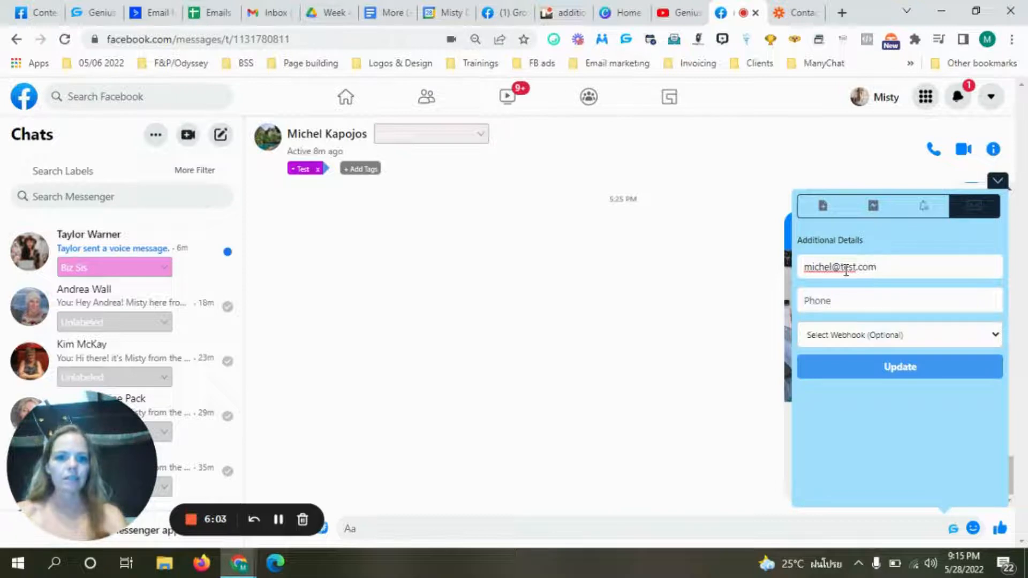
left_click(837, 301)
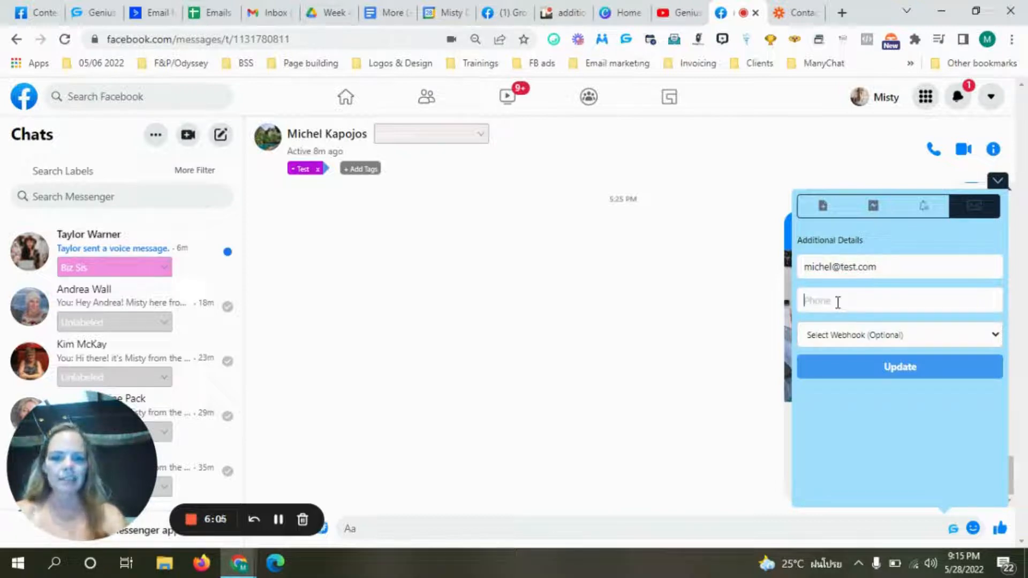
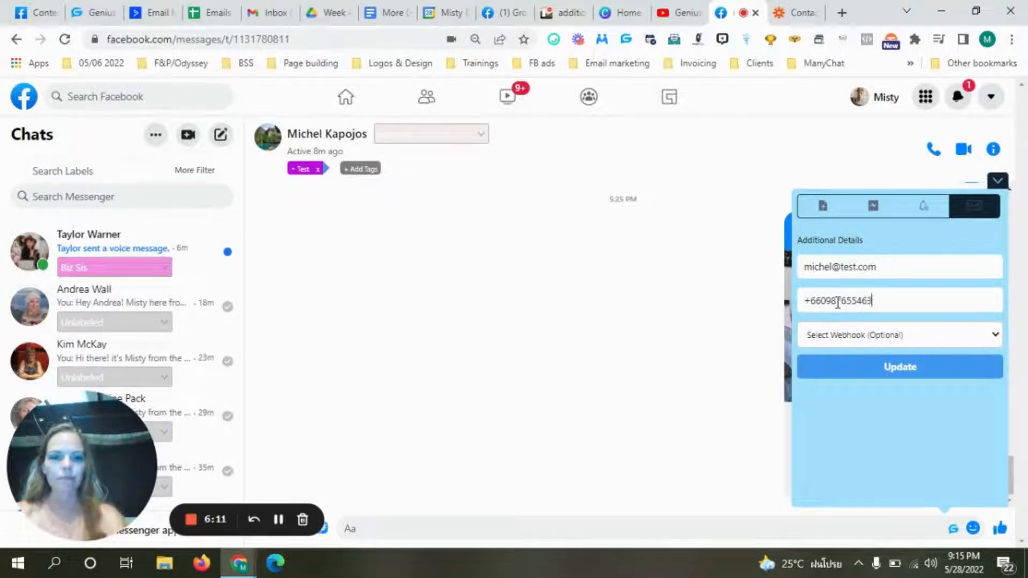
- Select the 'Contact details' webhook and update to send the details
left_click(892, 338)
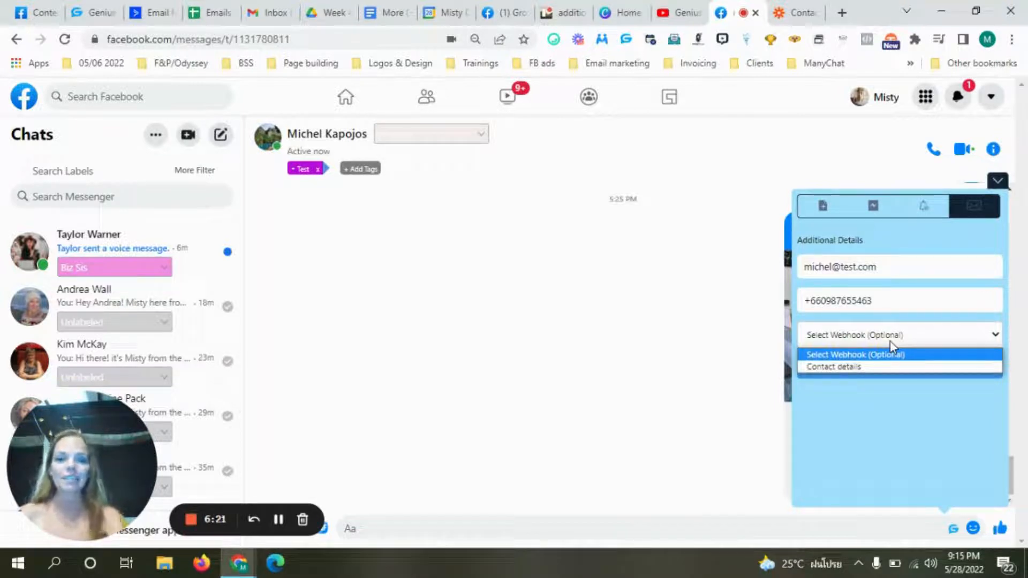
left_click(859, 366)
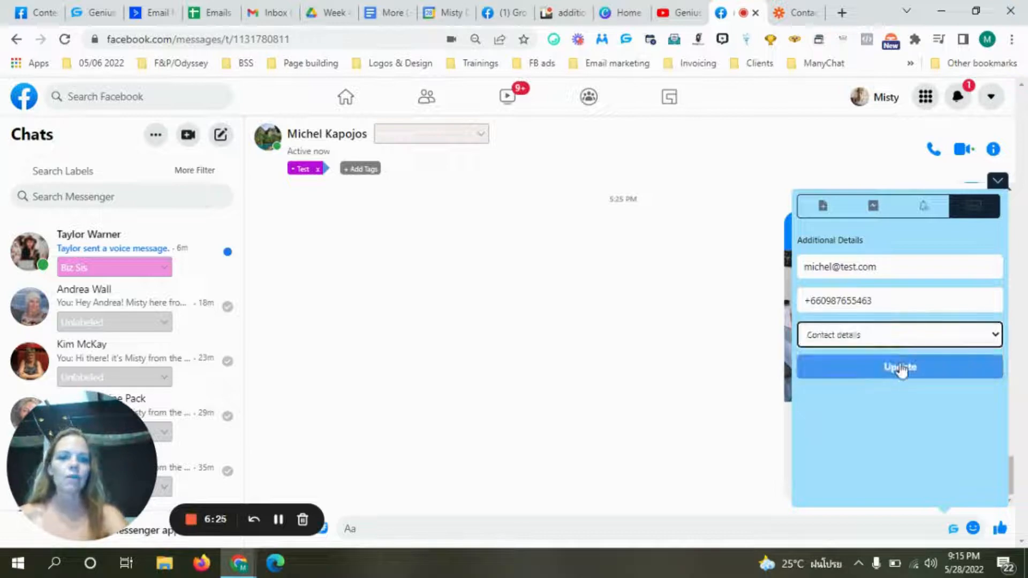
left_click(902, 369)
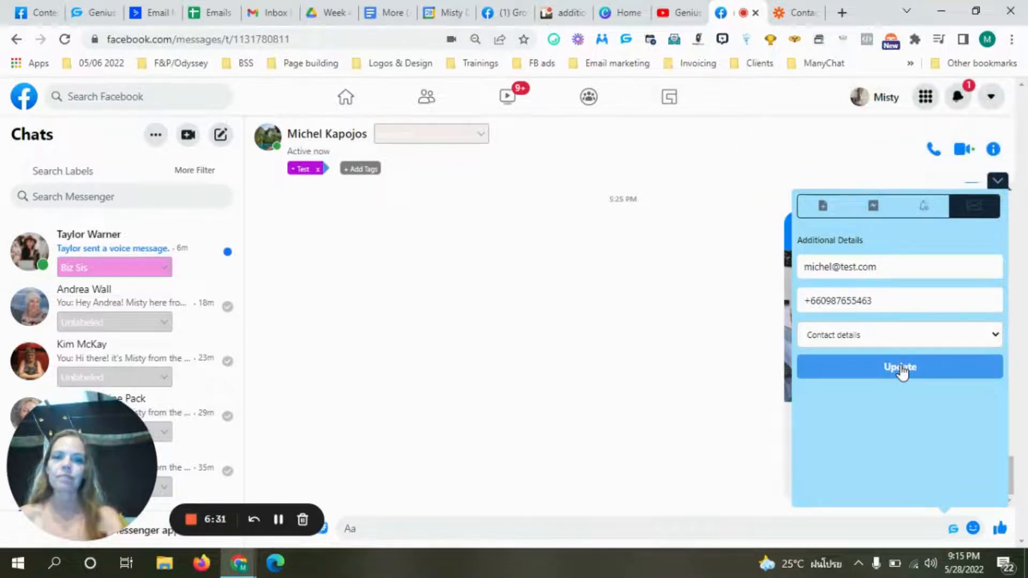
left_click(792, 13)
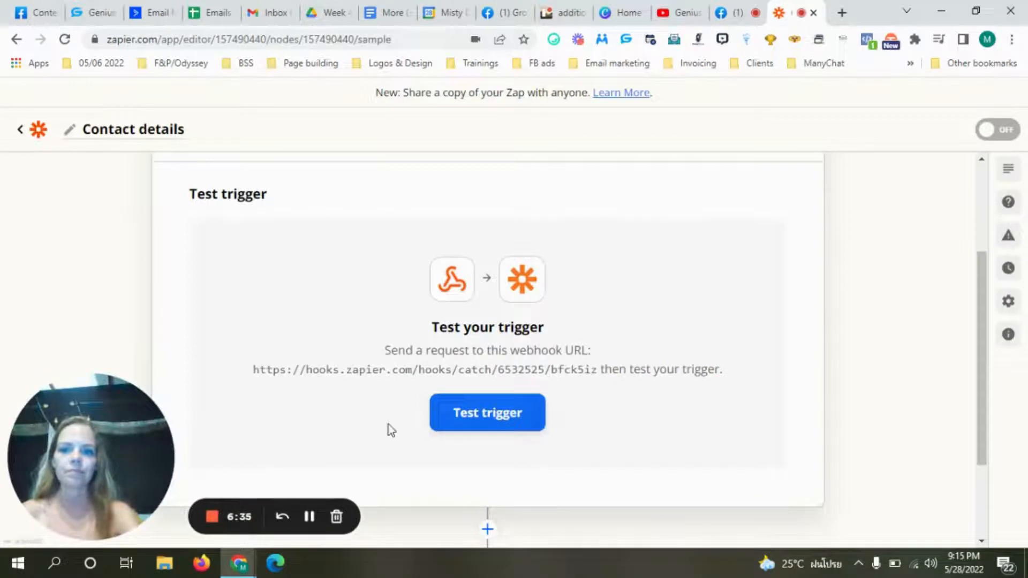
- Test the trigger, review the captured Request A contact fields, and continue to the action
left_click(489, 414)
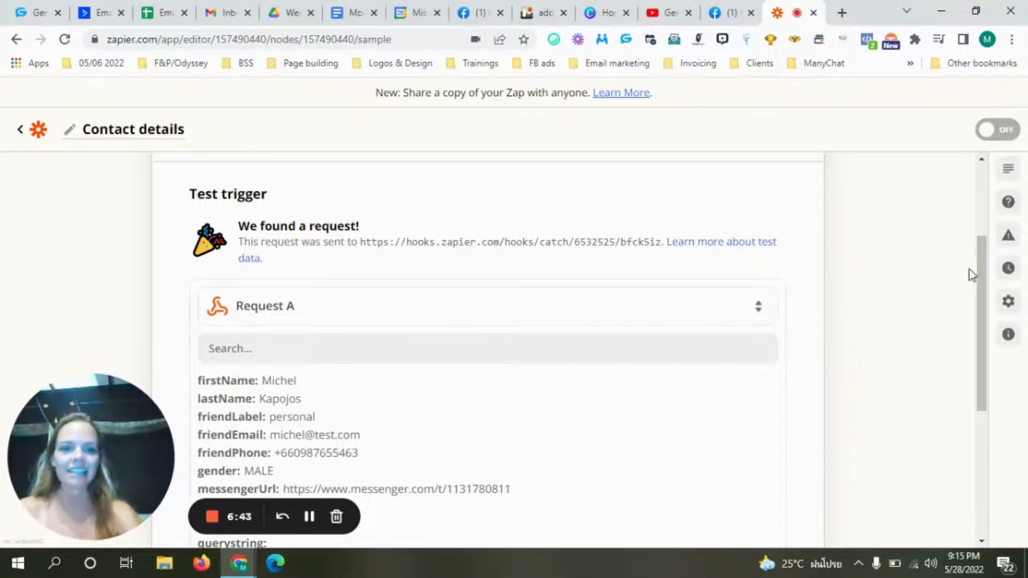
left_click_drag(980, 272, 998, 335)
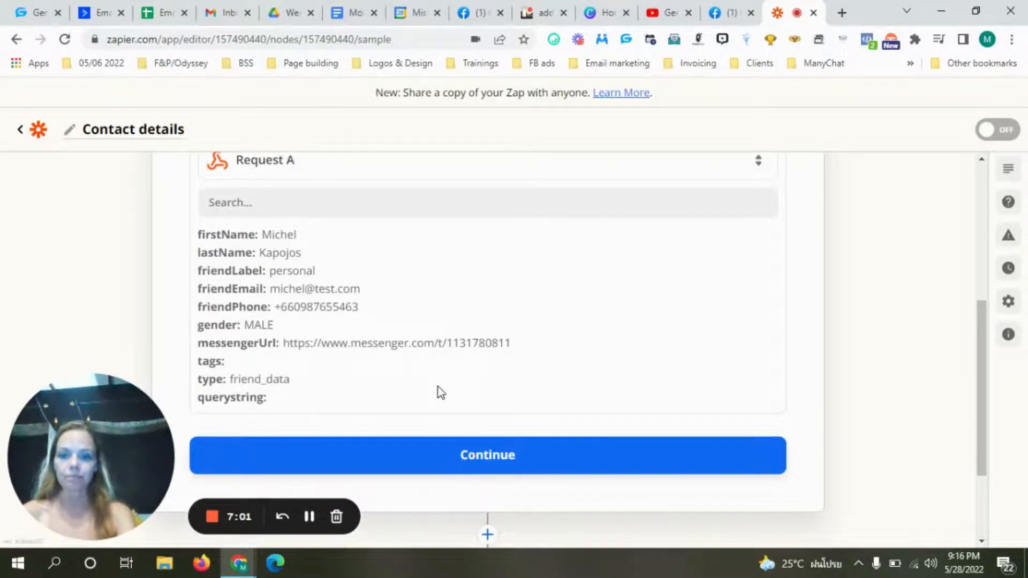
left_click_drag(984, 343, 981, 364)
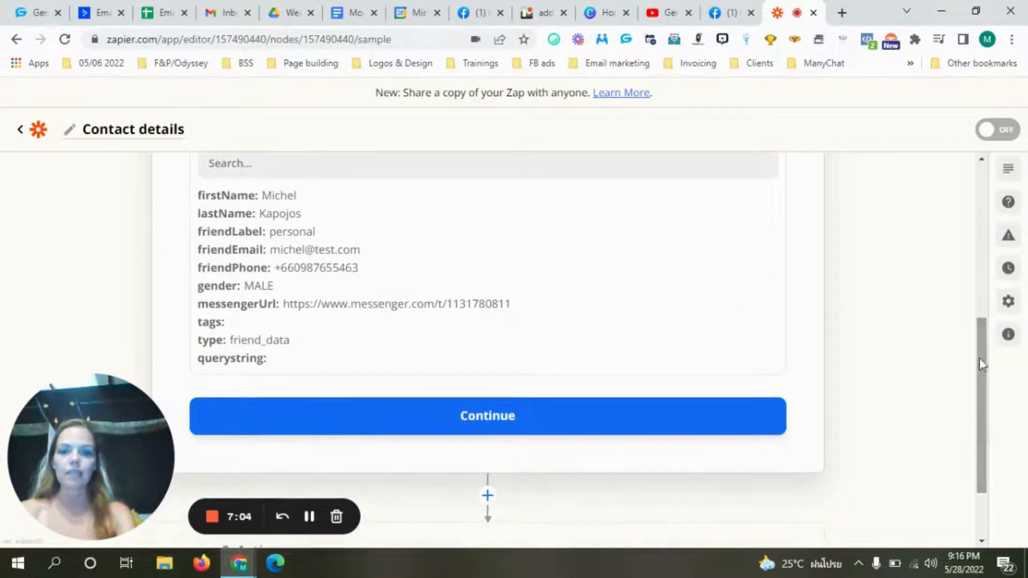
left_click(486, 416)
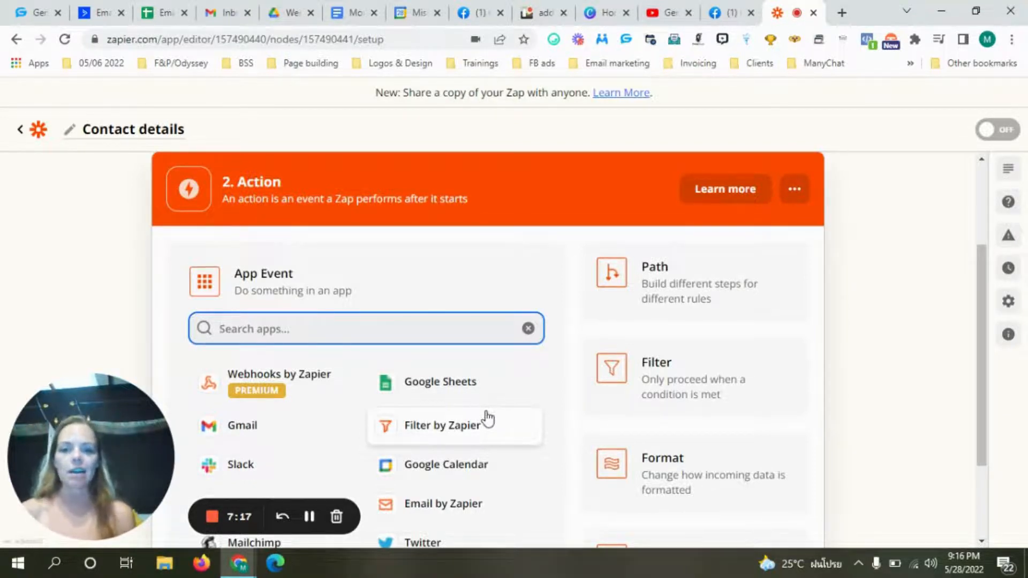
- Set the action app to ActiveCampaign with the Create or Update Contact event
left_click_drag(983, 294, 996, 358)
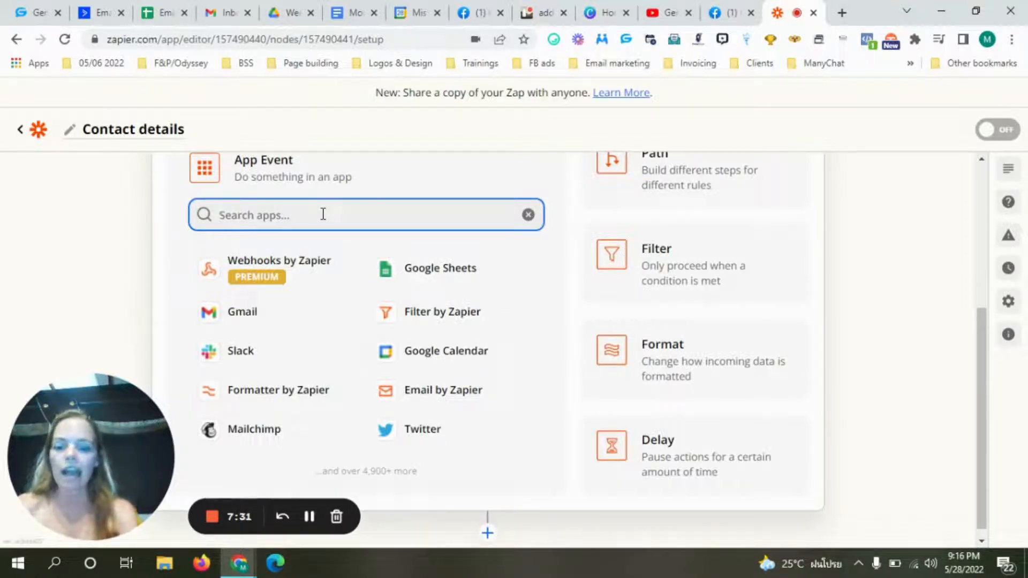
type("active")
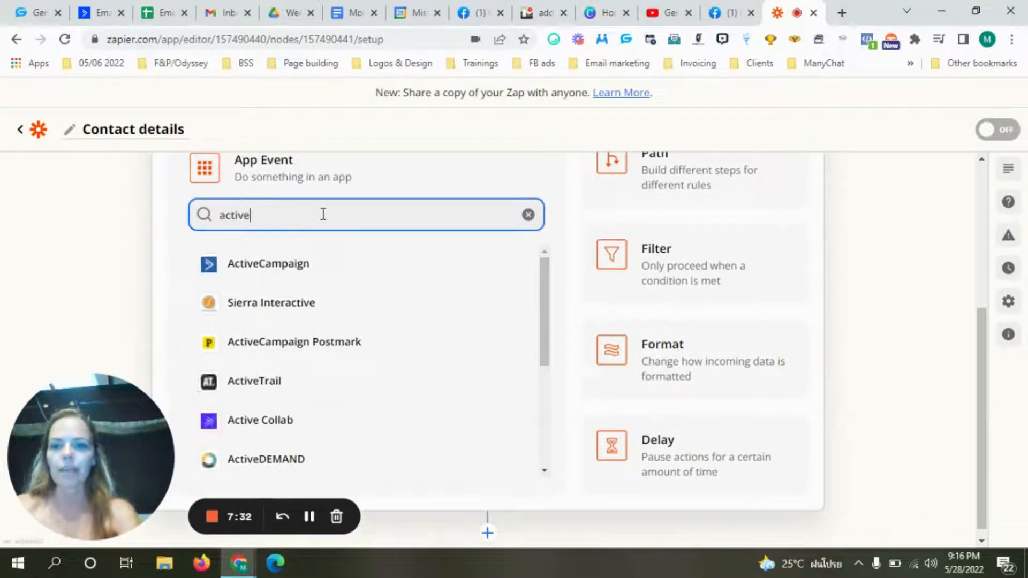
left_click(294, 265)
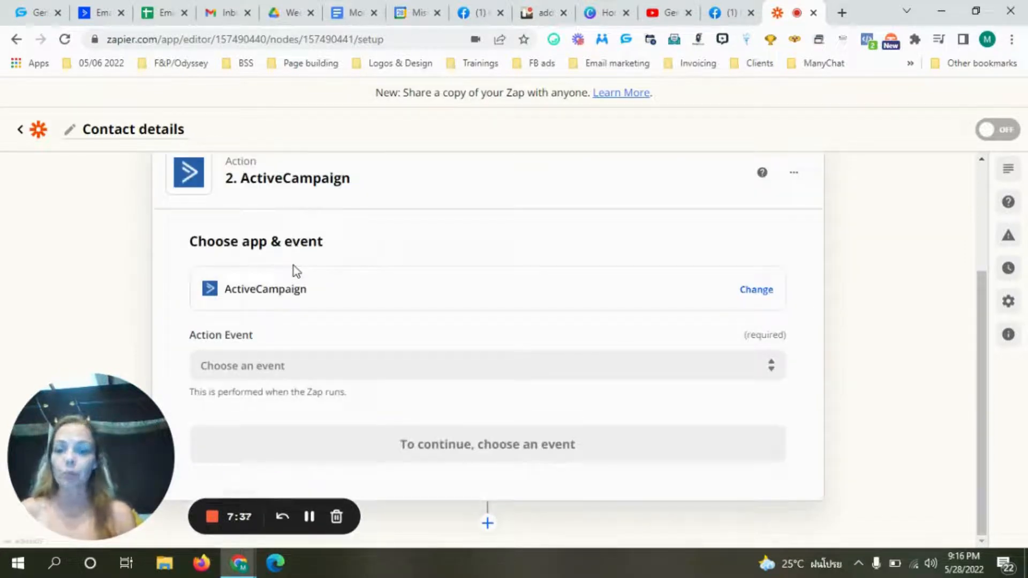
left_click(241, 368)
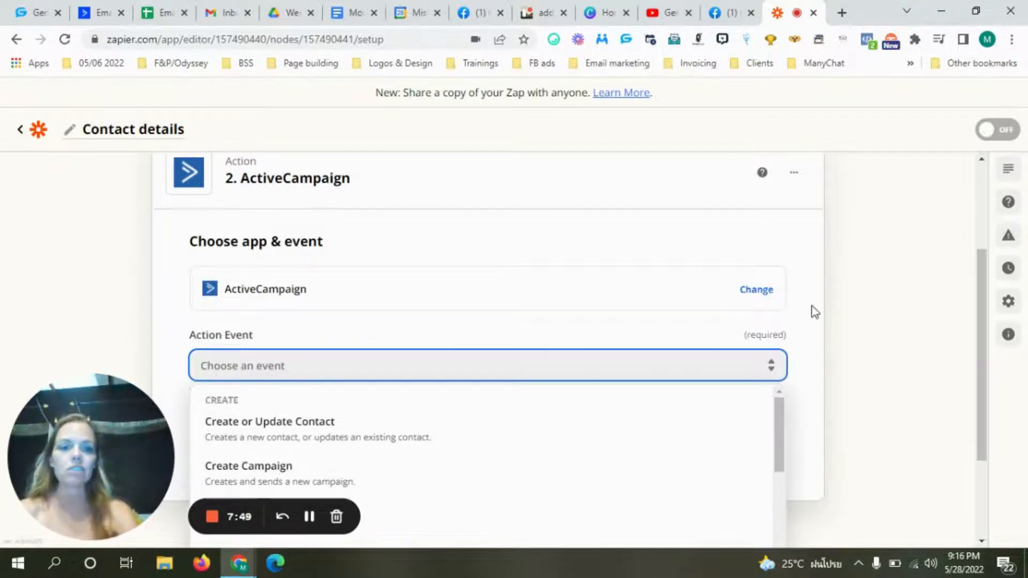
left_click_drag(986, 292, 1003, 376)
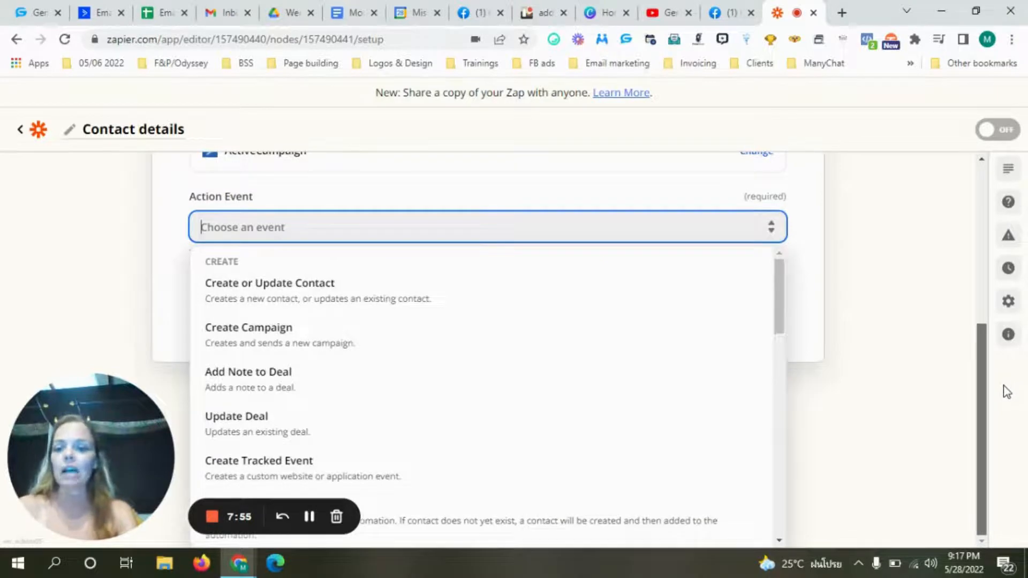
left_click(317, 293)
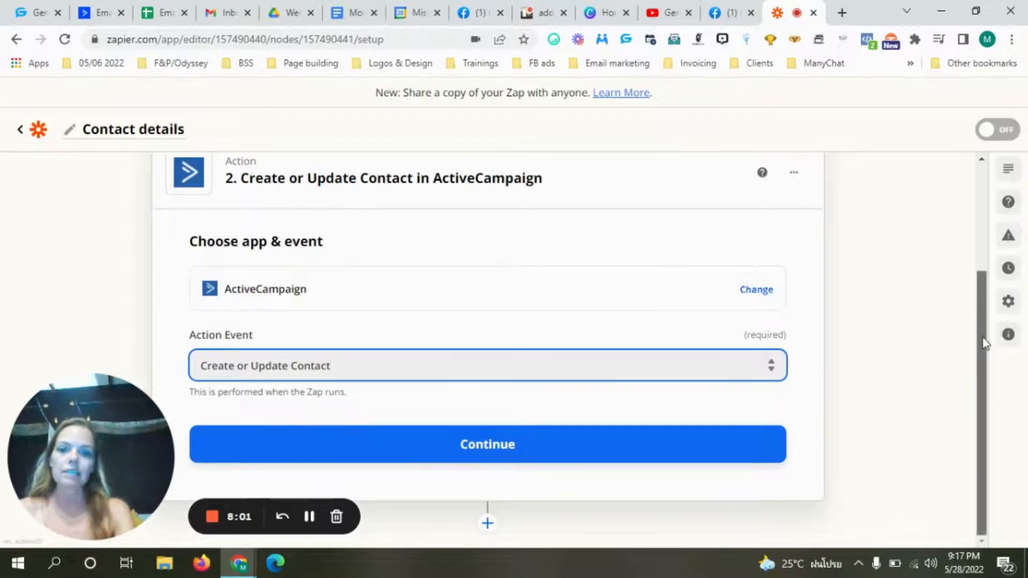
- Choose the ActiveCampaign #5 account and continue to the action setup
left_click(487, 452)
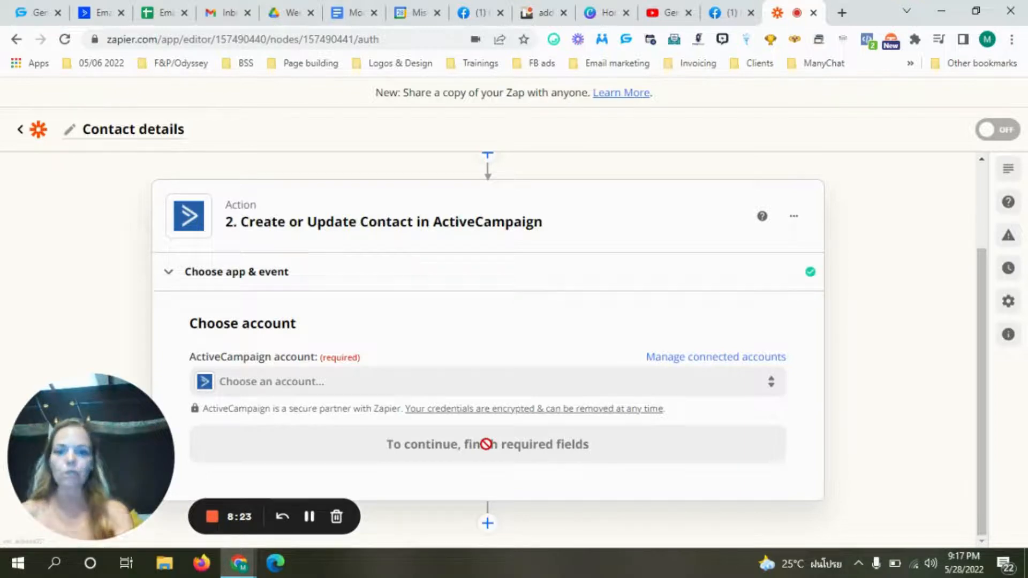
left_click(307, 385)
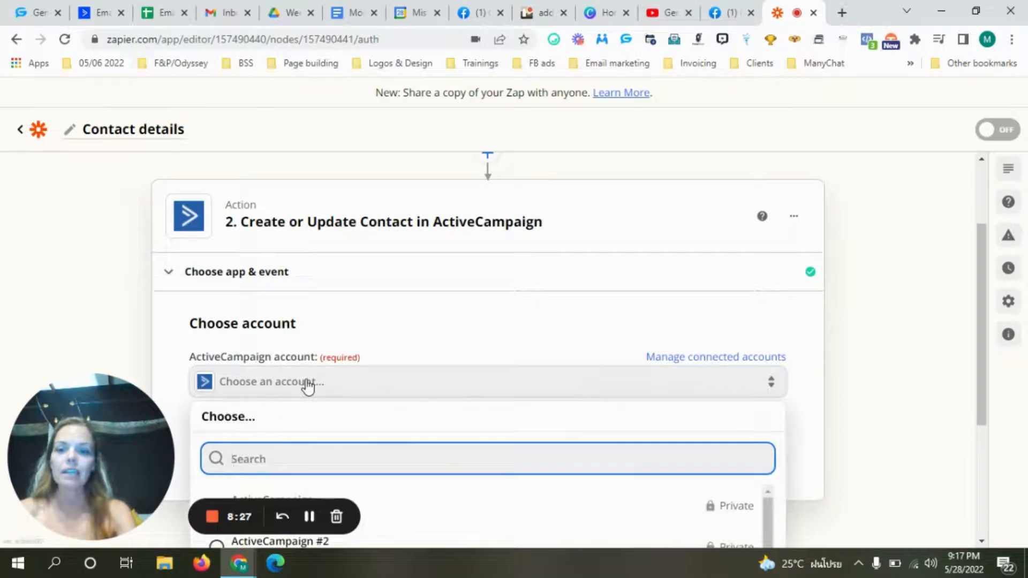
left_click_drag(982, 317, 998, 424)
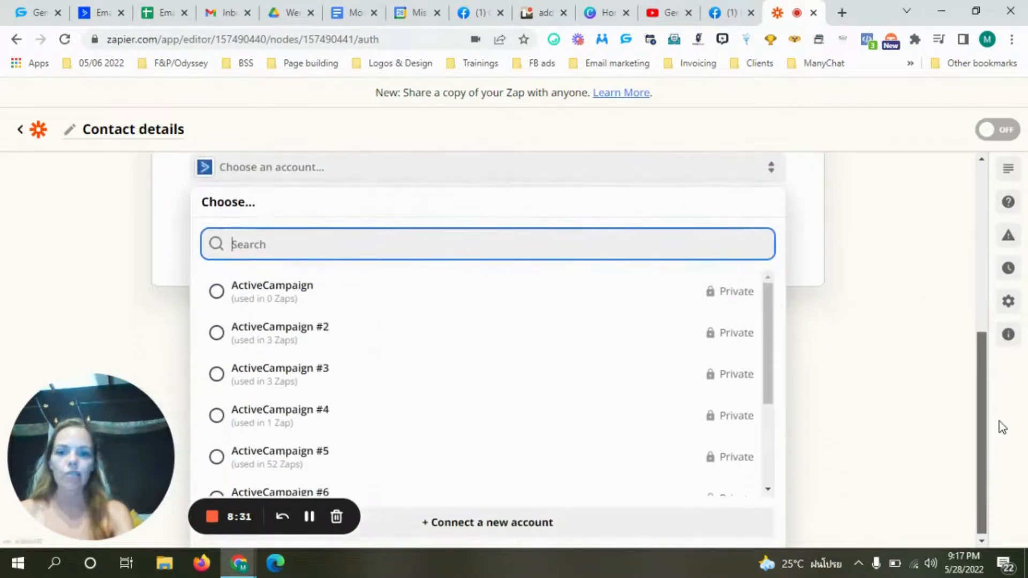
left_click(759, 334)
left_click_drag(772, 325, 762, 348)
left_click(260, 416)
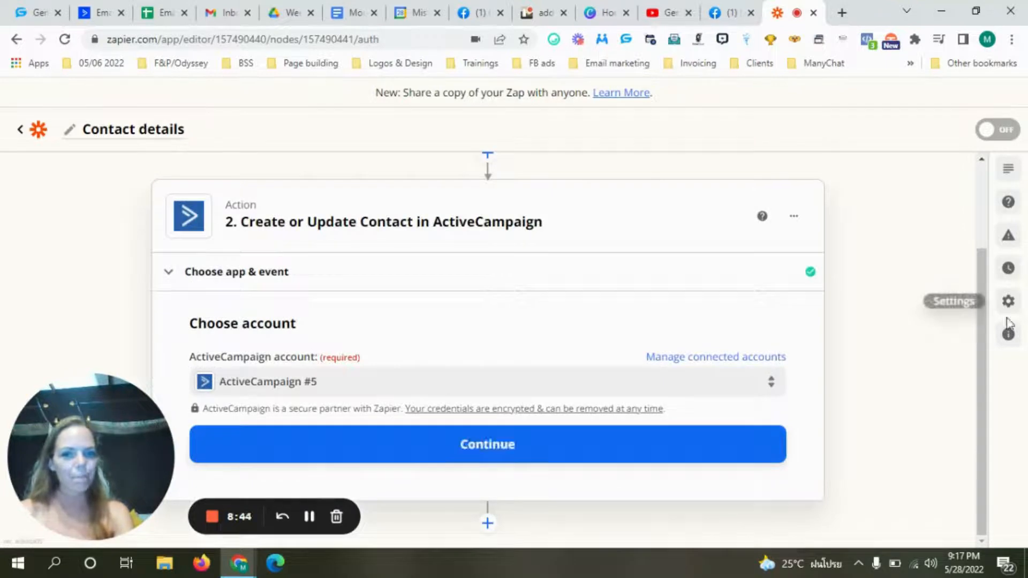
left_click(530, 445)
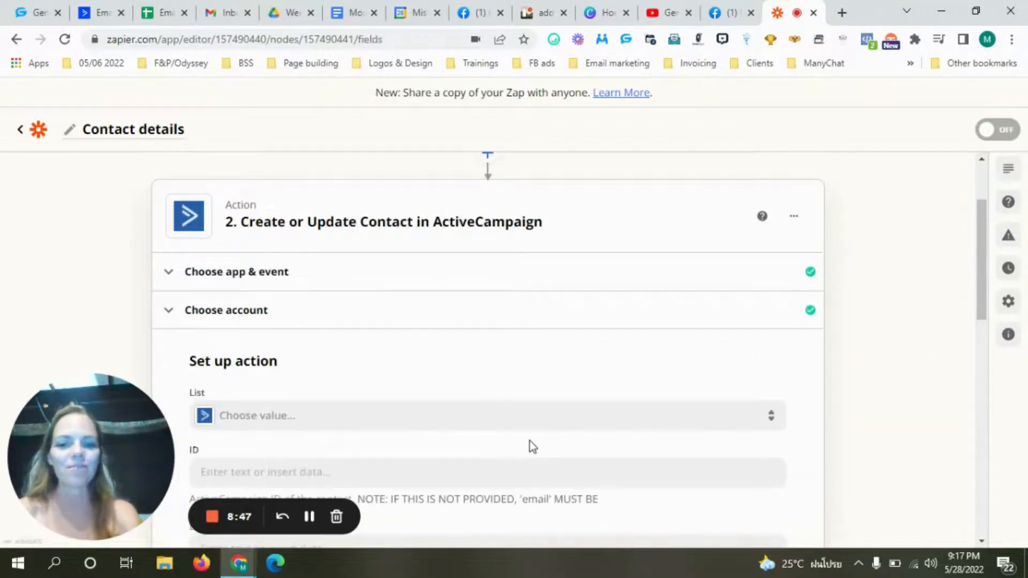
- Set the ActiveCampaign contact list to Test list
left_click(299, 423)
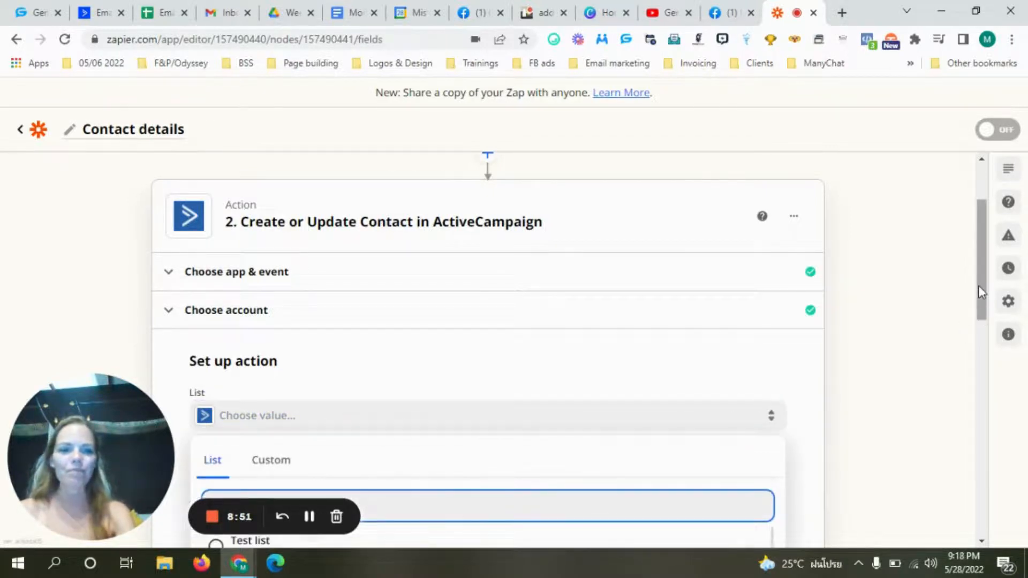
left_click_drag(979, 285, 999, 371)
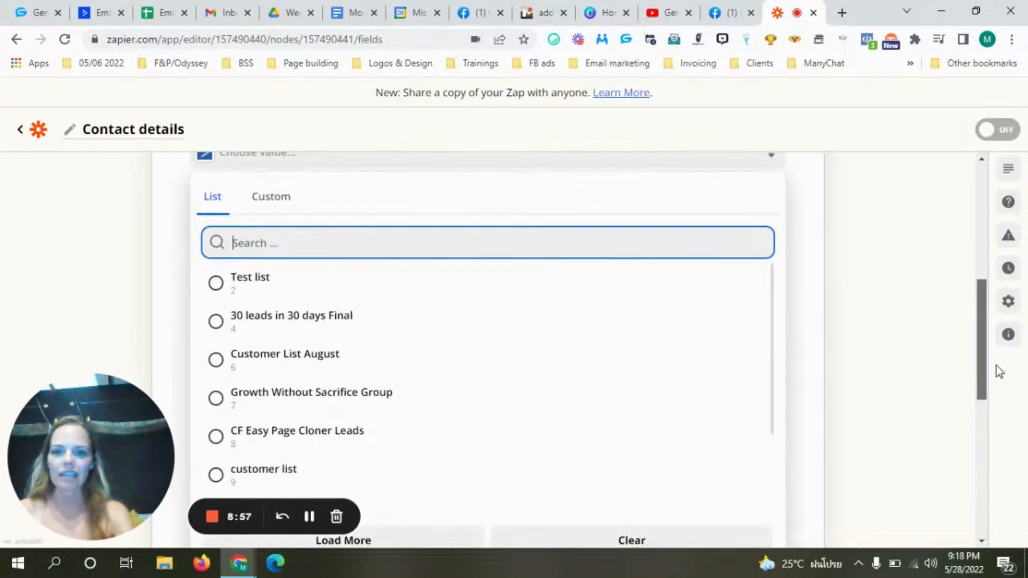
mouse_move(997, 365)
left_mouse_down()
mouse_move(998, 412)
mouse_move(990, 353)
left_mouse_up()
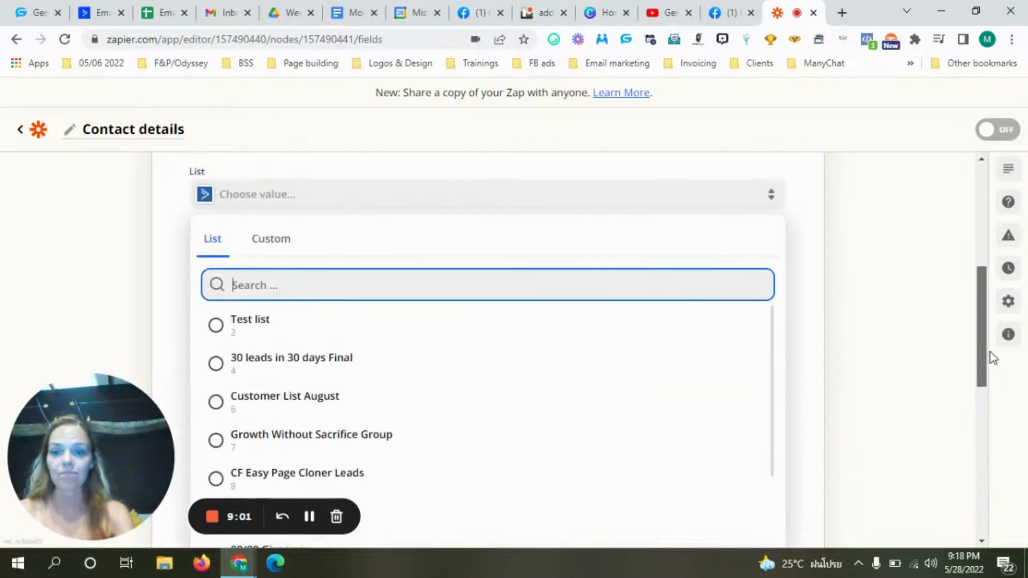
left_click(216, 325)
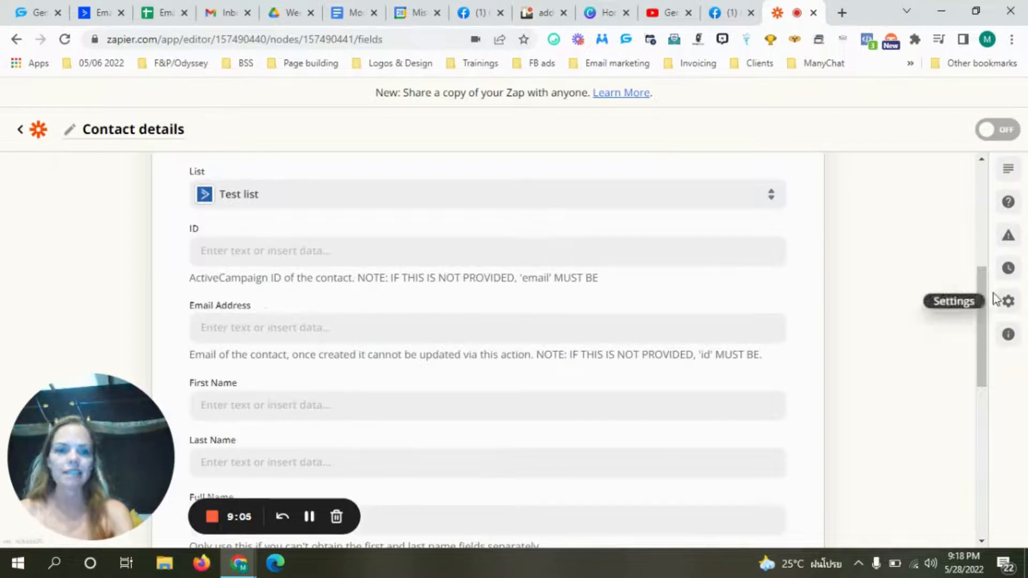
left_click_drag(982, 292, 987, 316)
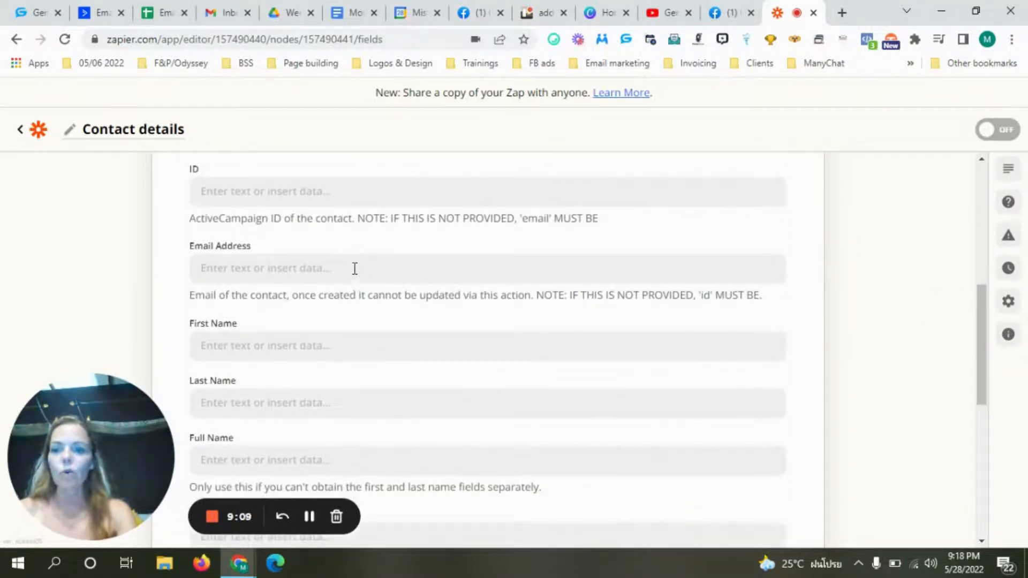
- Map the trigger's 1. Friend Email into the Email Address field
left_click(355, 269)
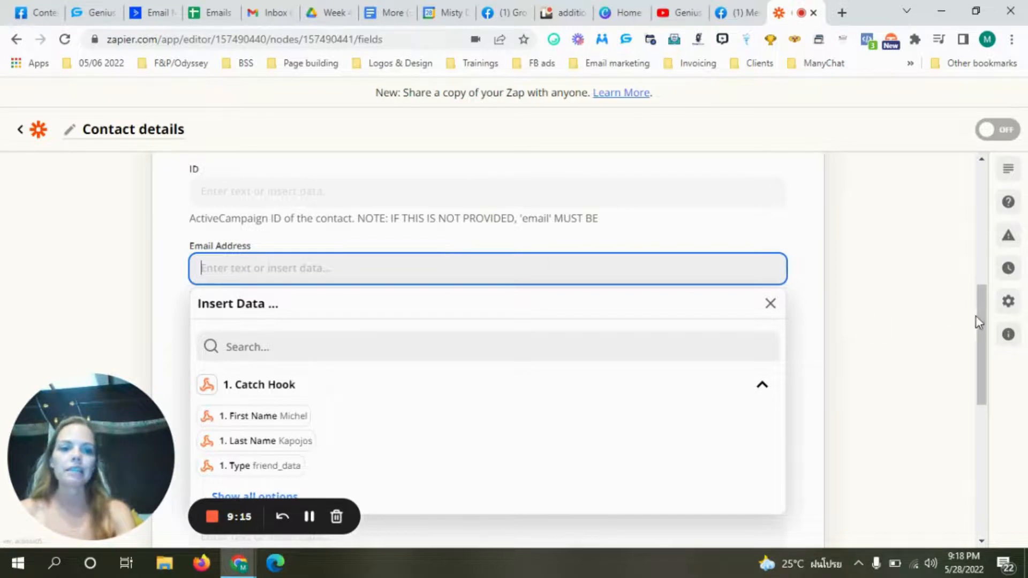
left_click_drag(977, 318, 985, 339)
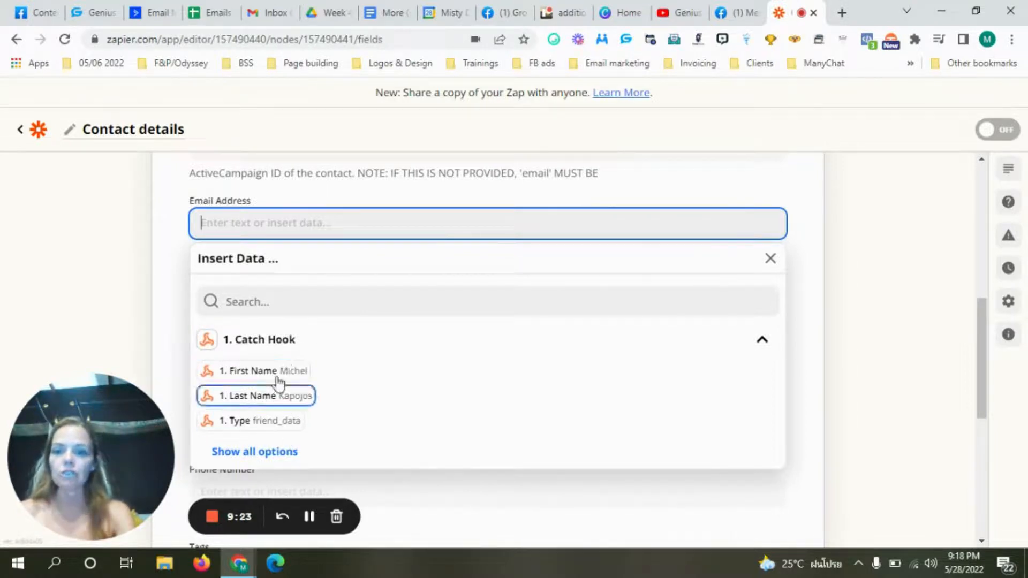
left_click(264, 454)
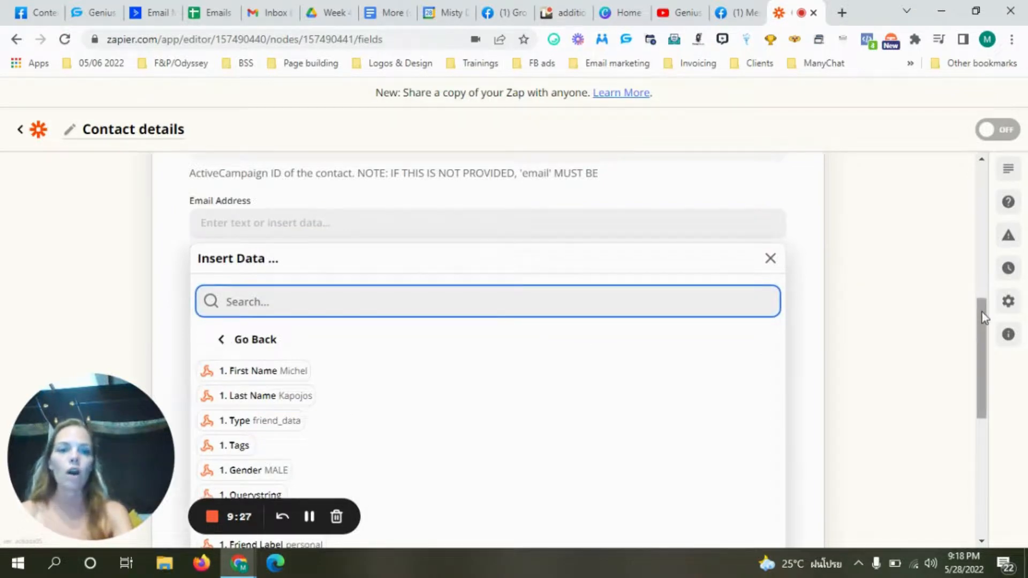
left_click_drag(982, 316, 987, 356)
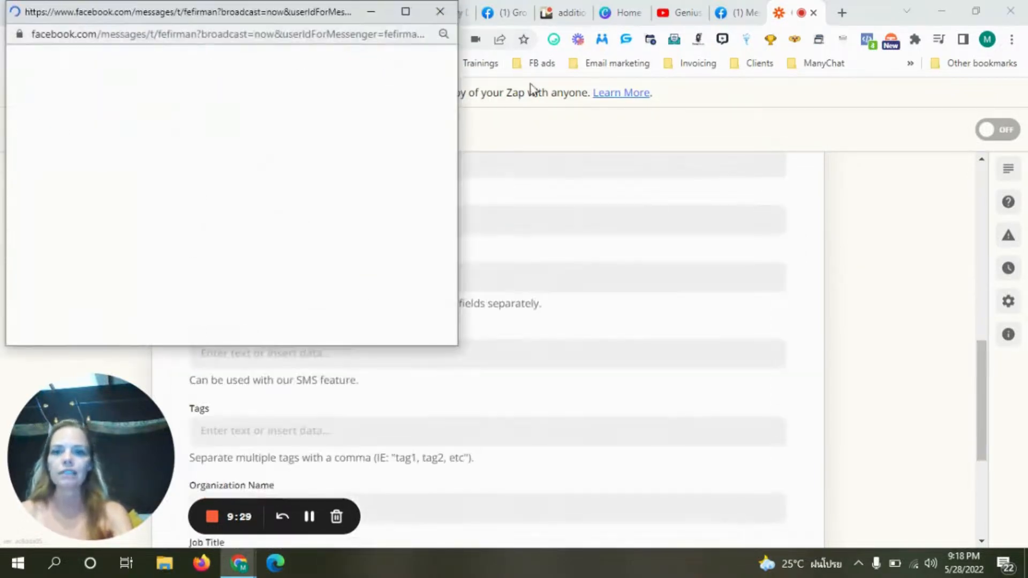
left_click(370, 11)
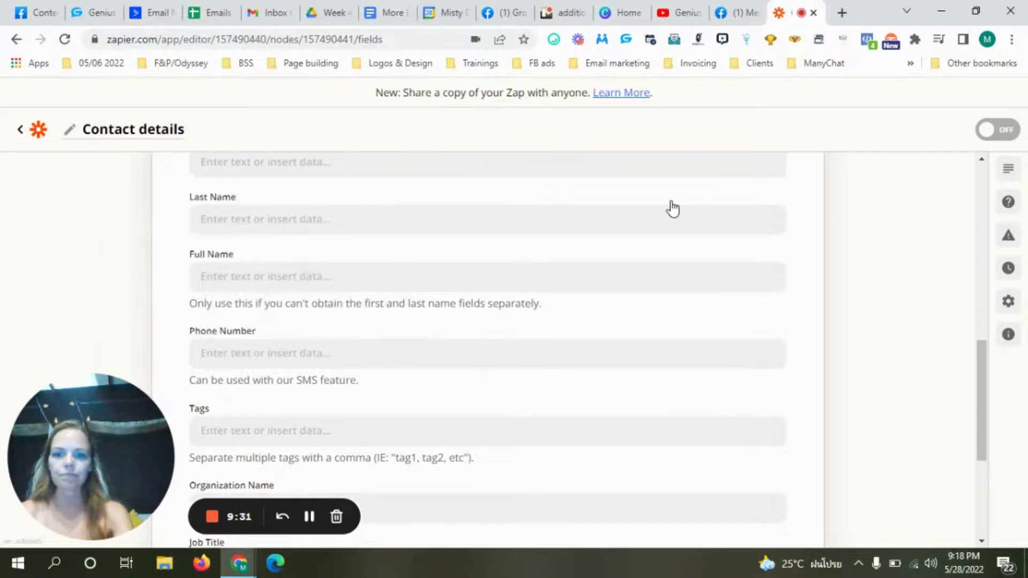
left_click_drag(985, 404, 967, 367)
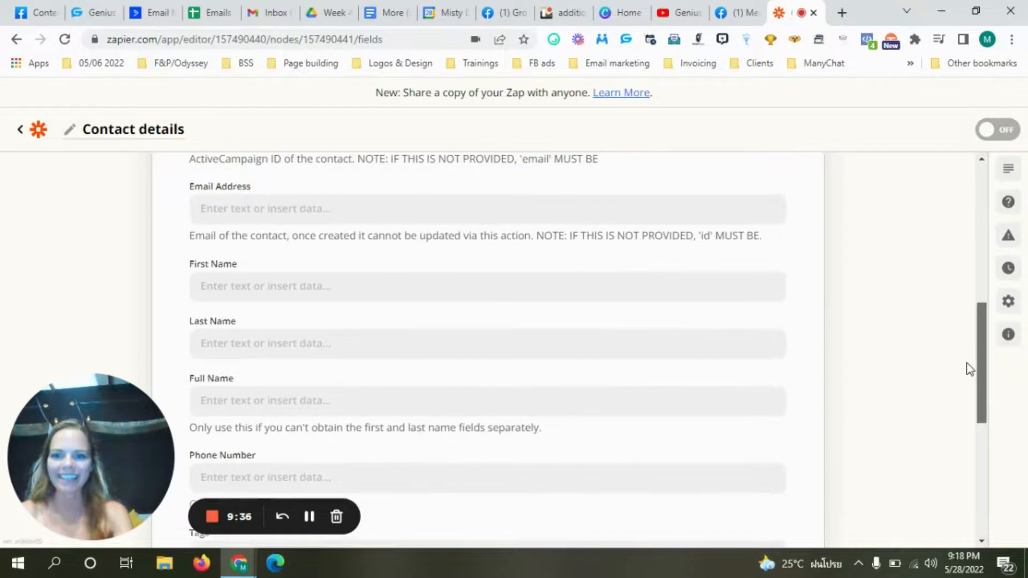
left_click(399, 209)
left_click(264, 436)
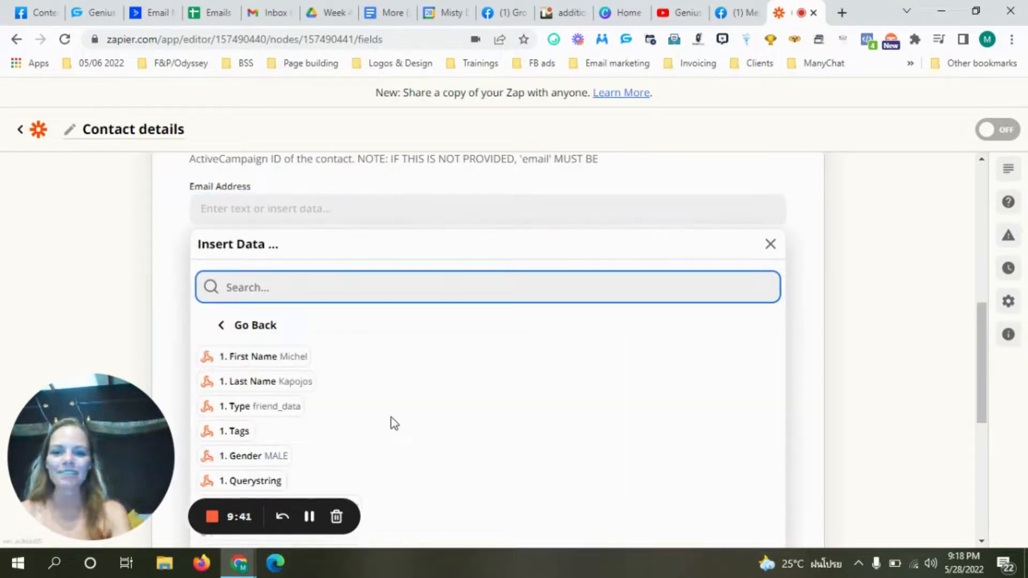
left_click_drag(980, 349, 993, 384)
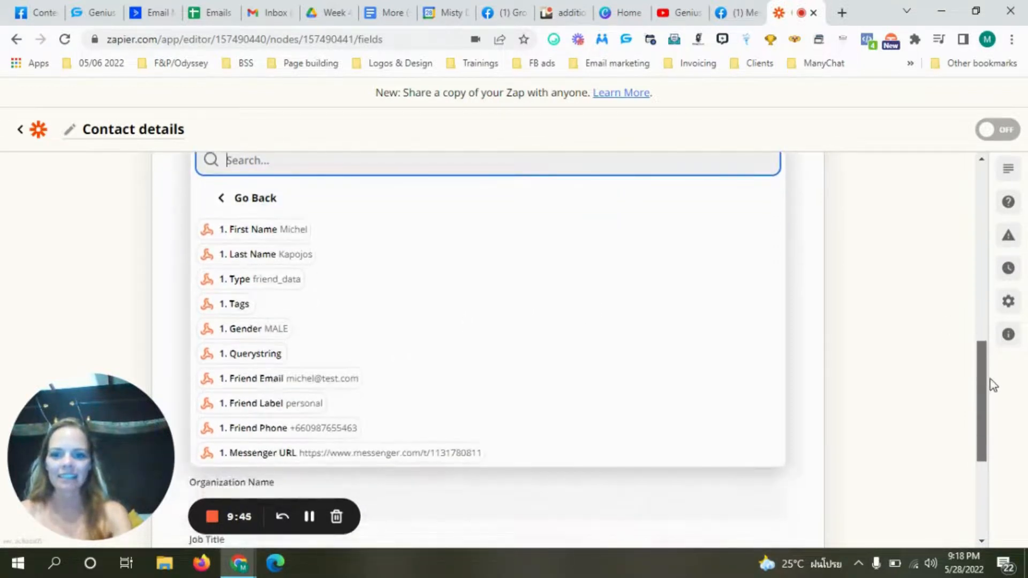
left_click(303, 384)
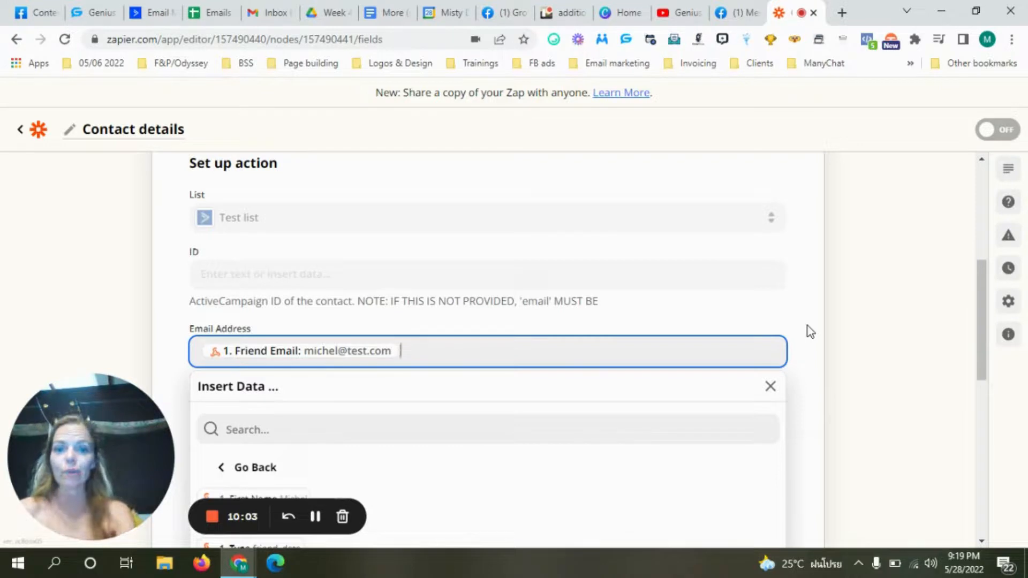
- Map the webhook's 1. First Name and 1. Last Name into the contact's First Name and Last Name fields
left_click(803, 347)
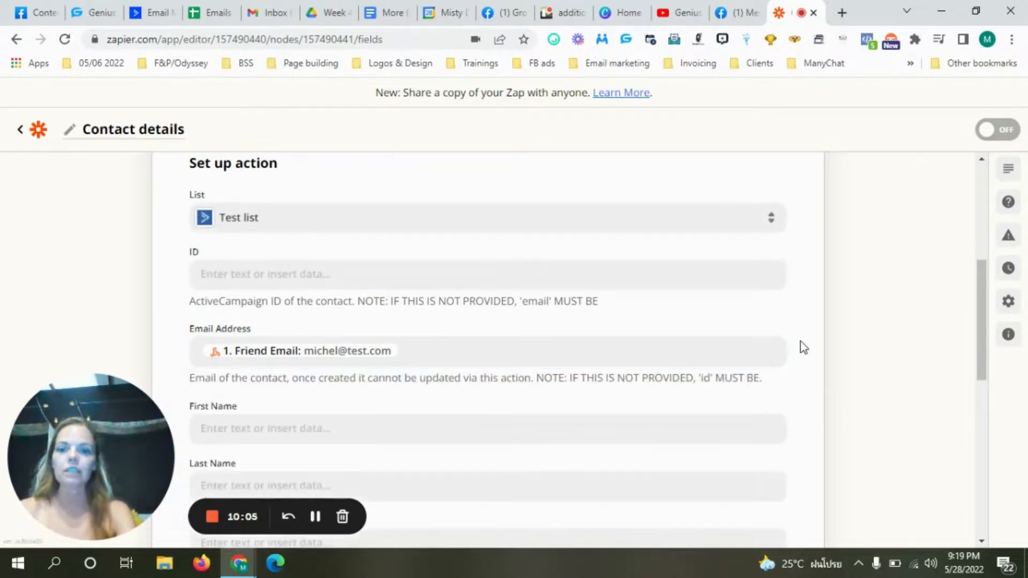
left_click_drag(982, 316, 986, 355)
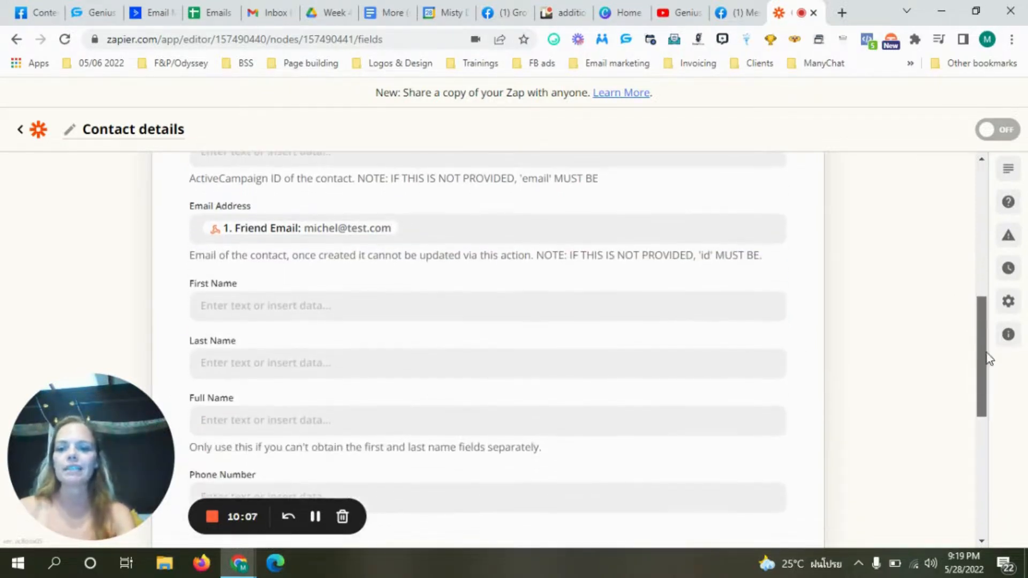
left_click(366, 311)
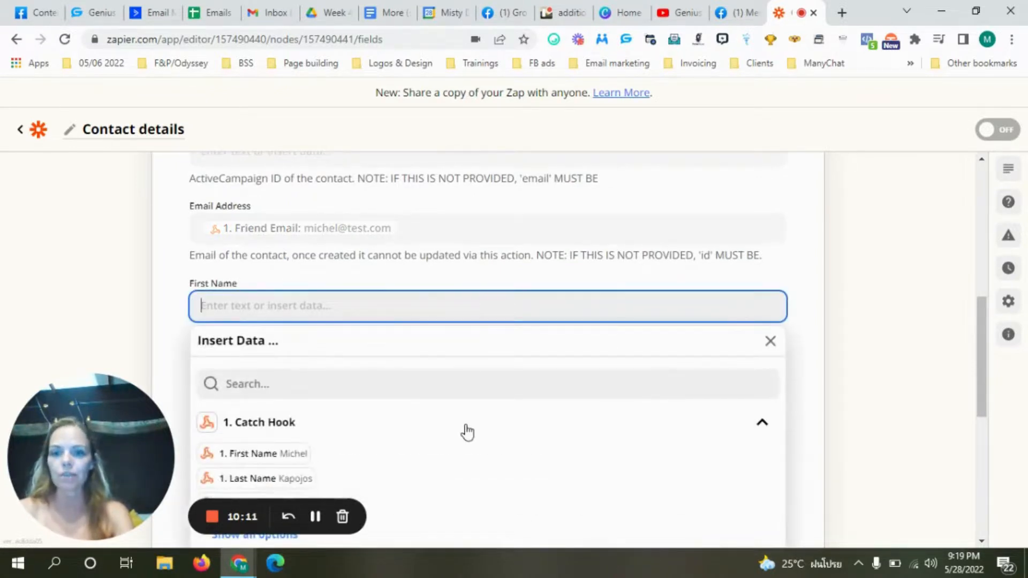
left_click(288, 456)
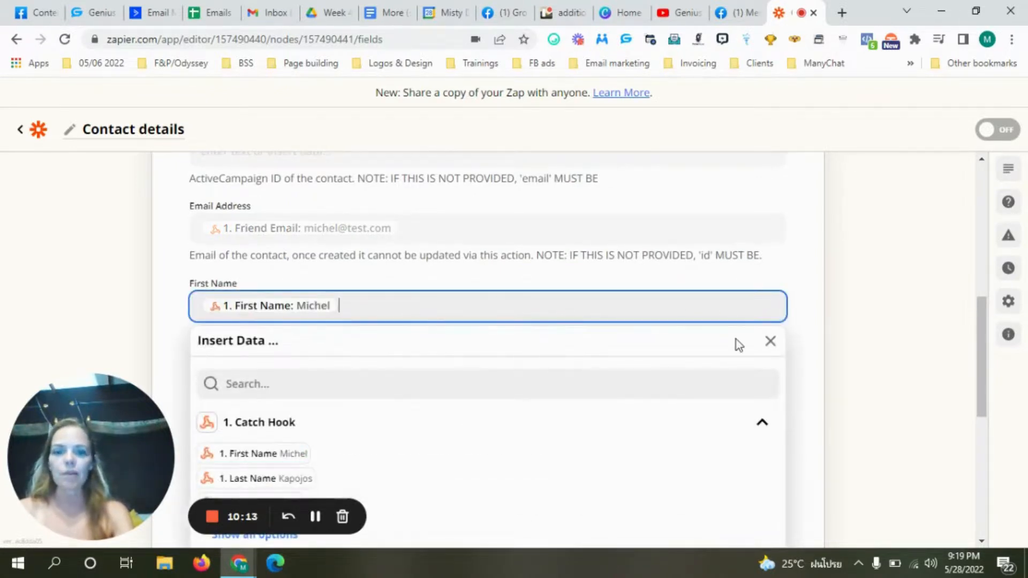
left_click(817, 335)
left_click_drag(987, 336, 988, 361)
left_click(408, 262)
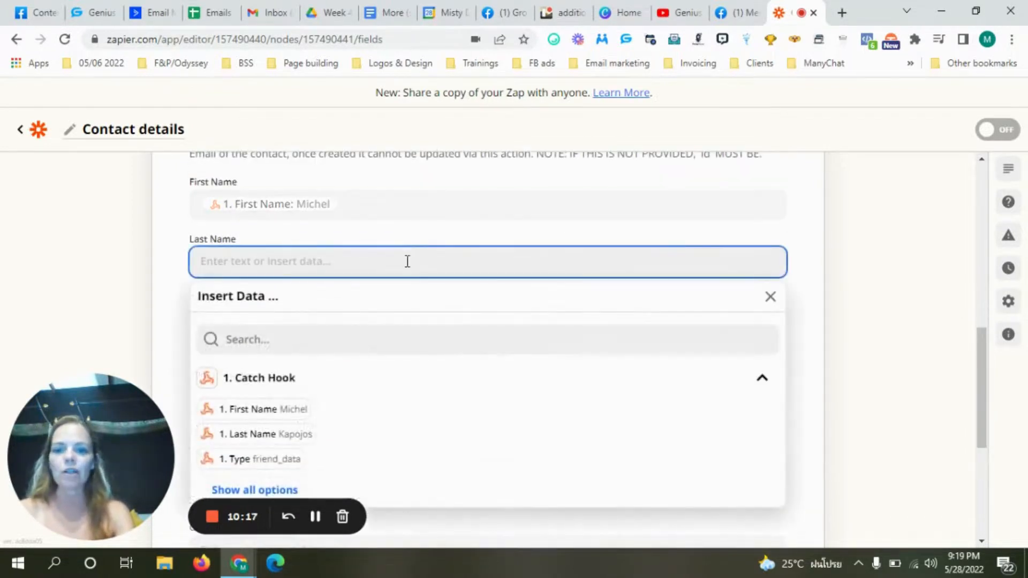
left_click(292, 436)
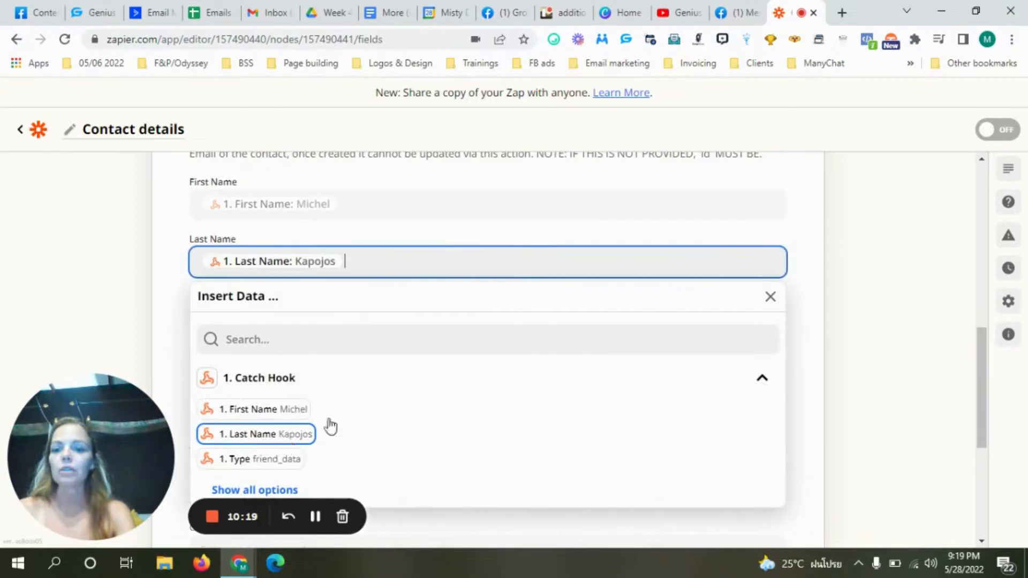
- Complete the ActiveCampaign contact action setup and proceed to testing
left_click(812, 224)
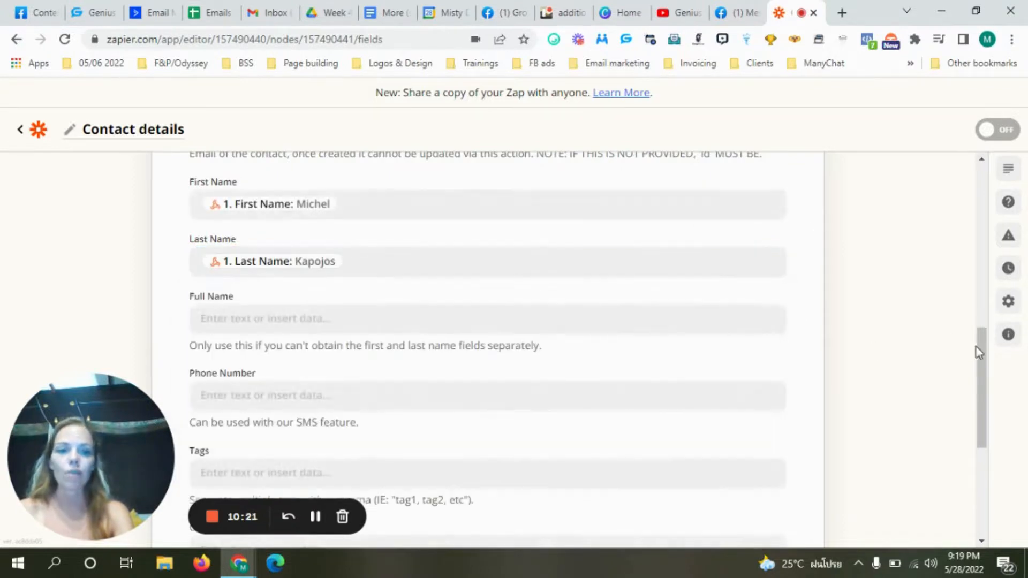
left_click_drag(976, 347, 1003, 440)
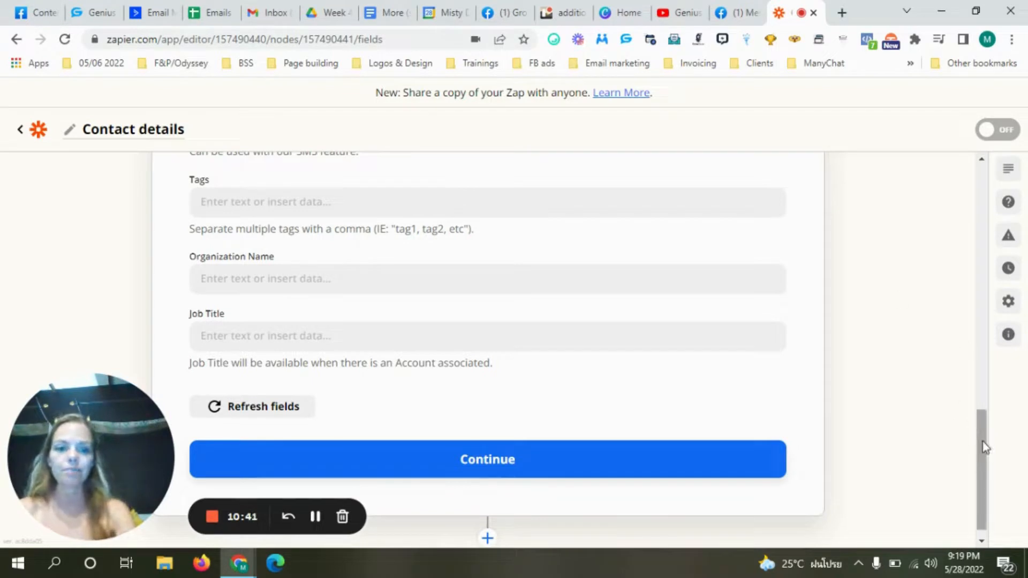
left_click_drag(982, 441, 985, 458)
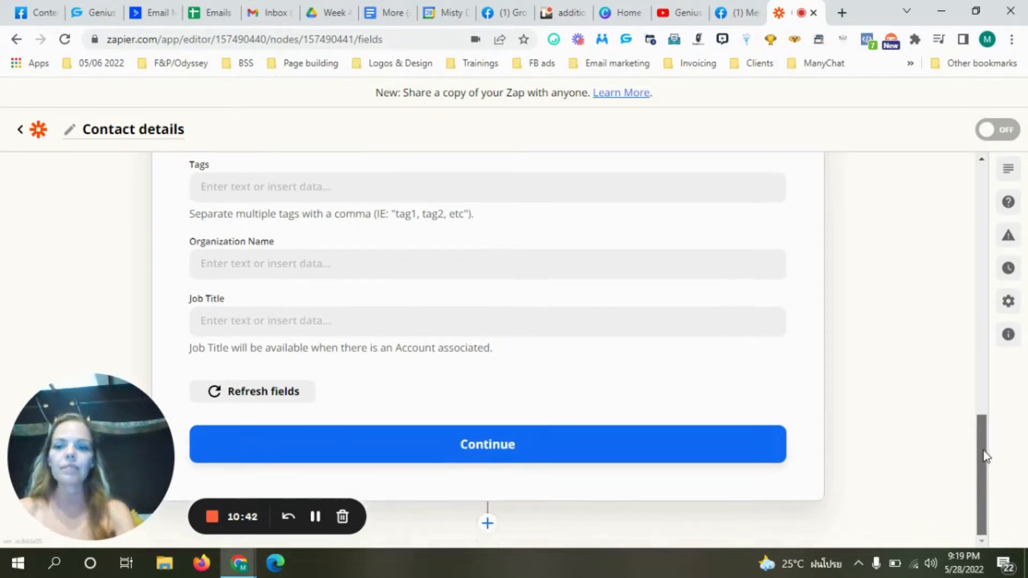
left_click(470, 447)
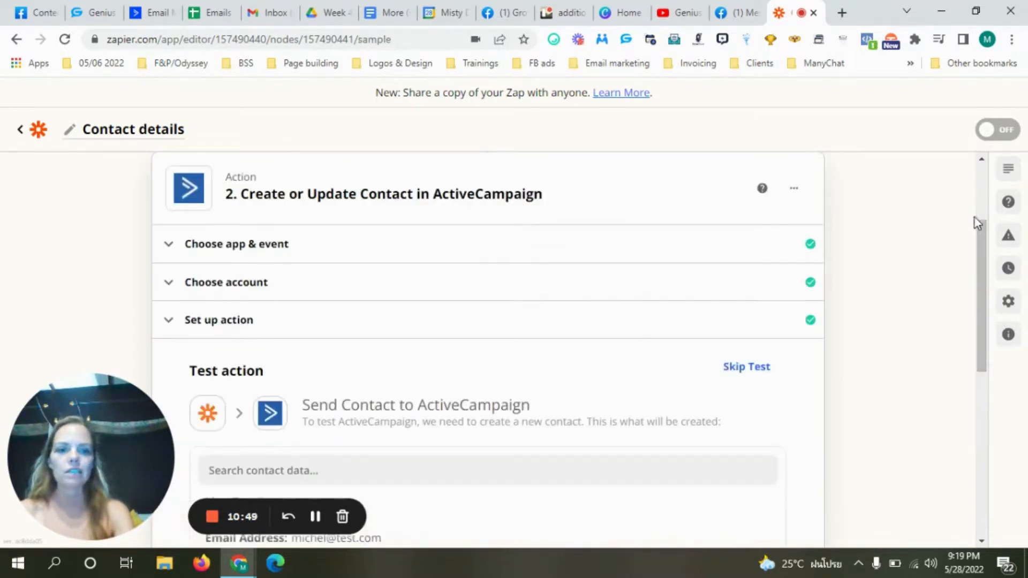
- Send a test contact to ActiveCampaign, then switch the Contact details zap on
left_click_drag(980, 233, 1025, 409)
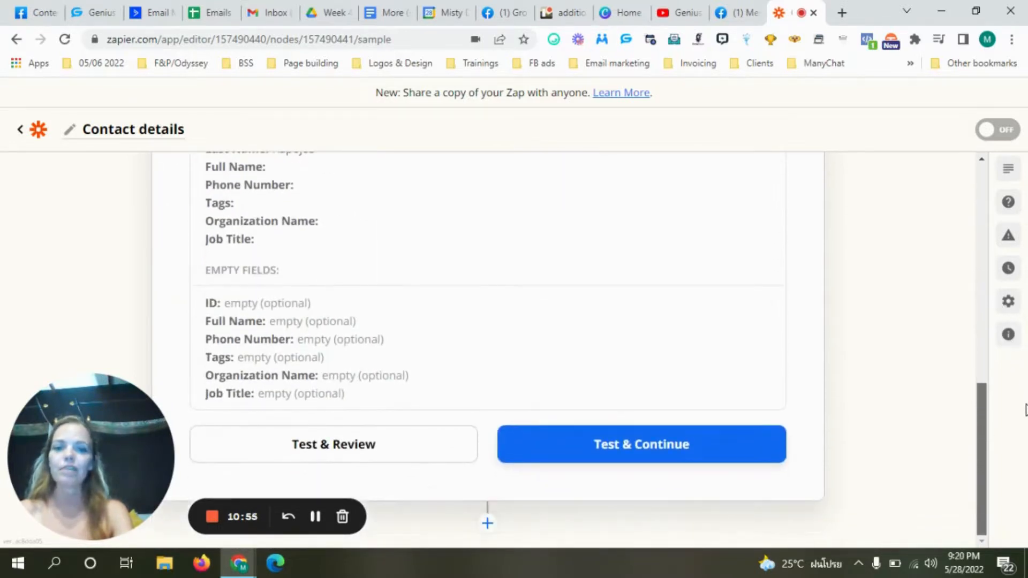
left_click(591, 457)
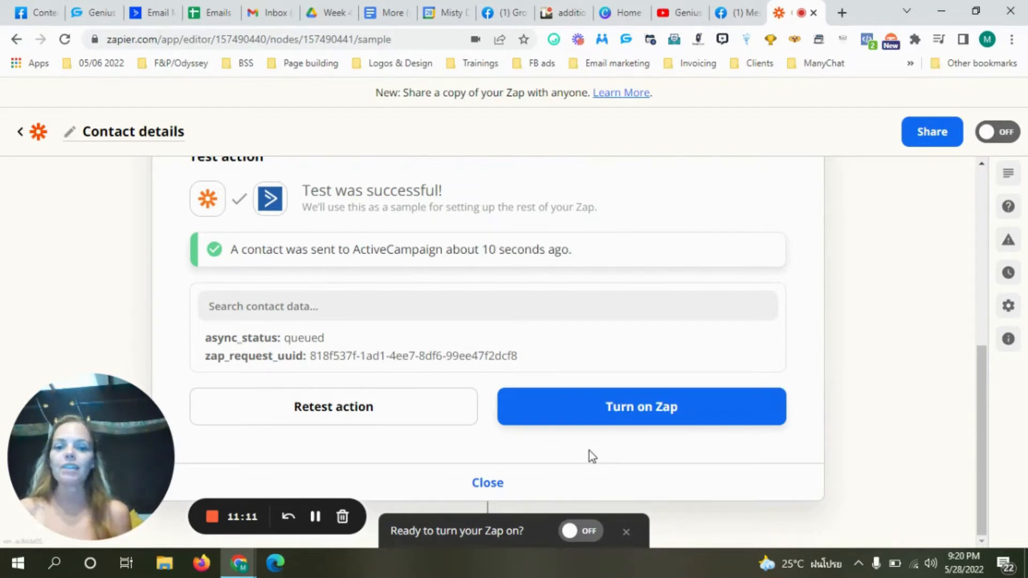
left_click(634, 413)
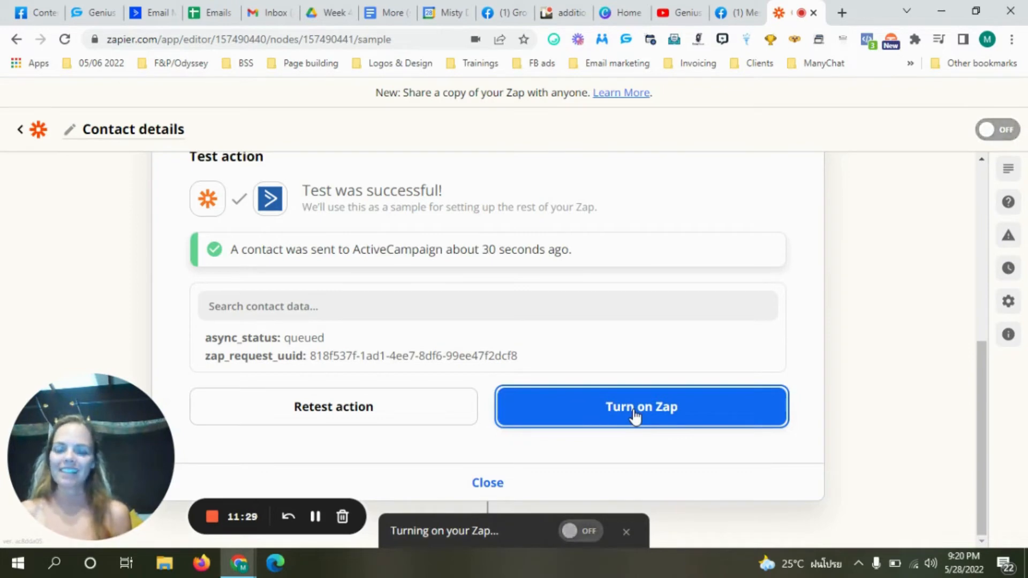